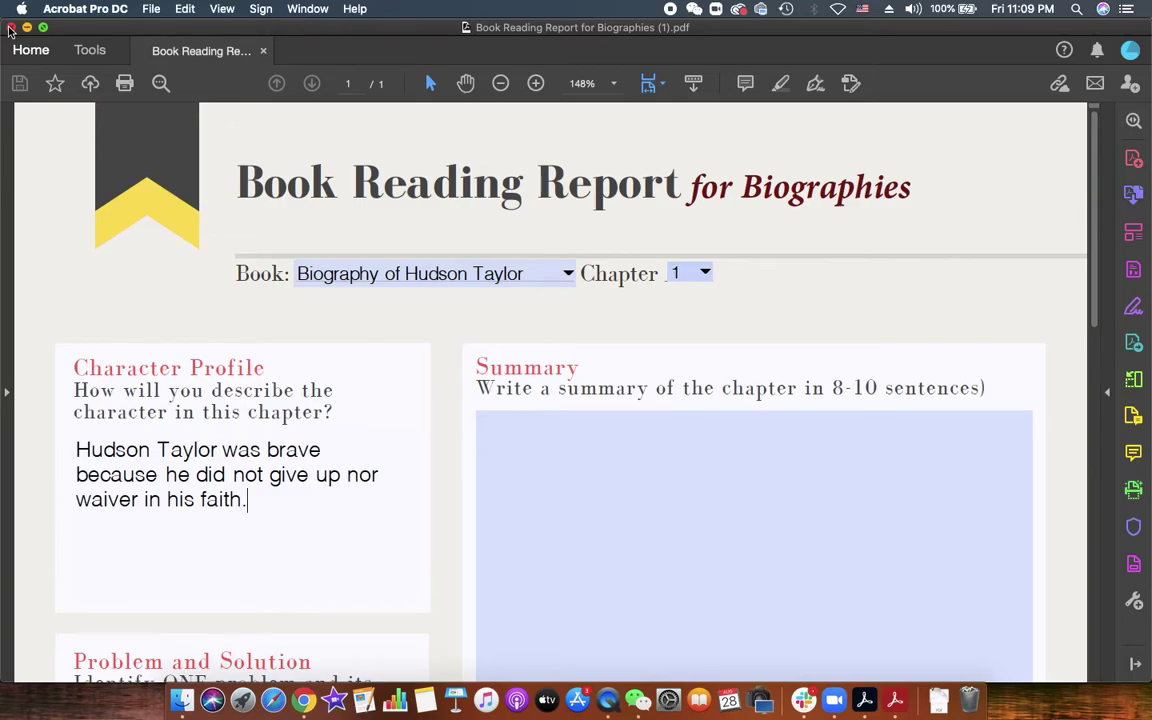
Switch to the course page in Chrome and open the Chapter 1 submission bin for Hudson Taylor's Biography reading reports
key(super+Tab)
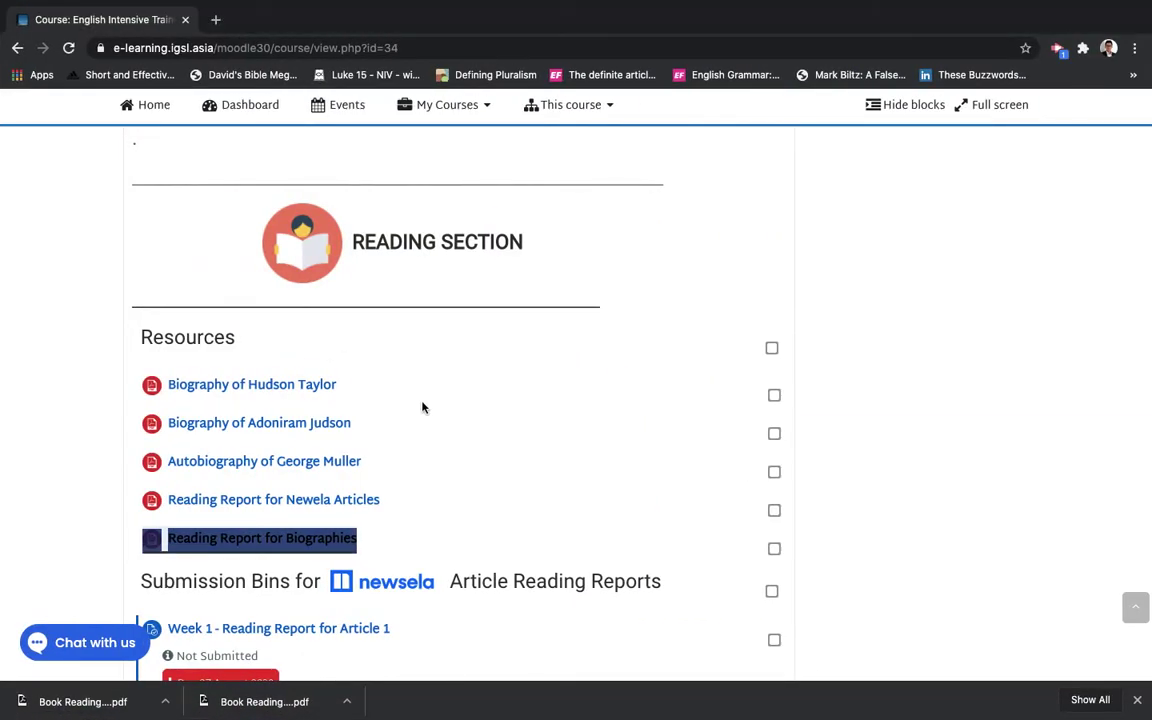
scroll(422, 407, down, 3)
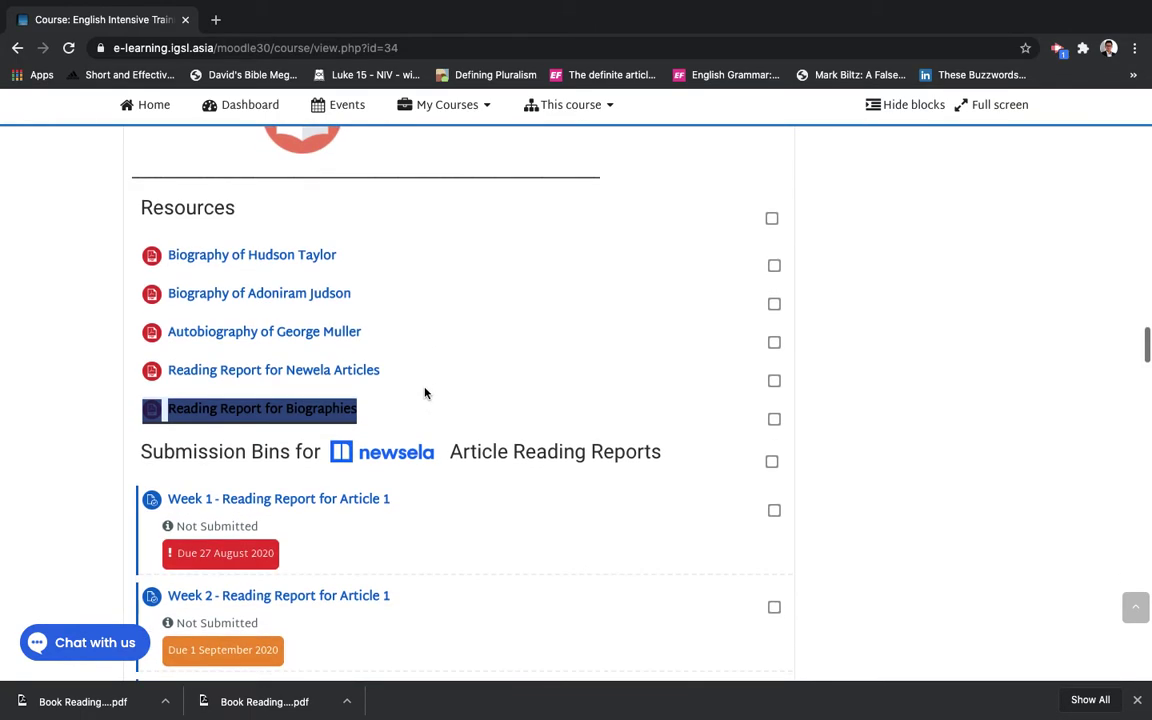
scroll(366, 498, down, 3)
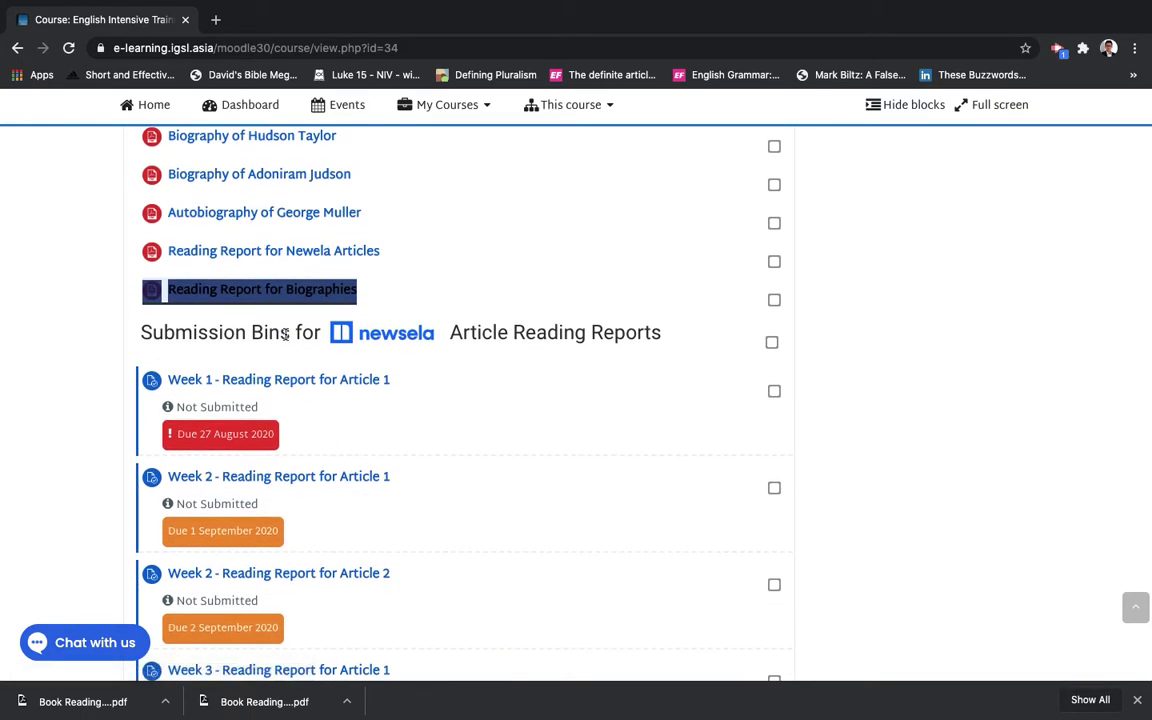
scroll(285, 340, down, 5)
scroll(285, 340, down, 4)
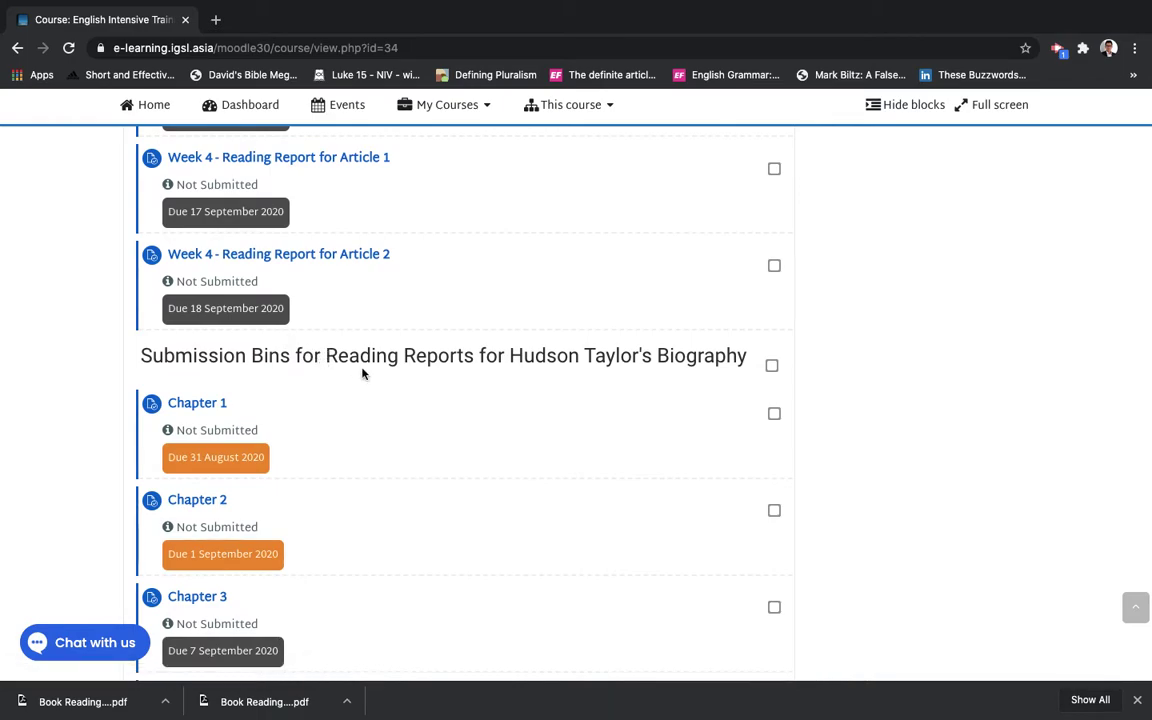
scroll(362, 373, down, 2)
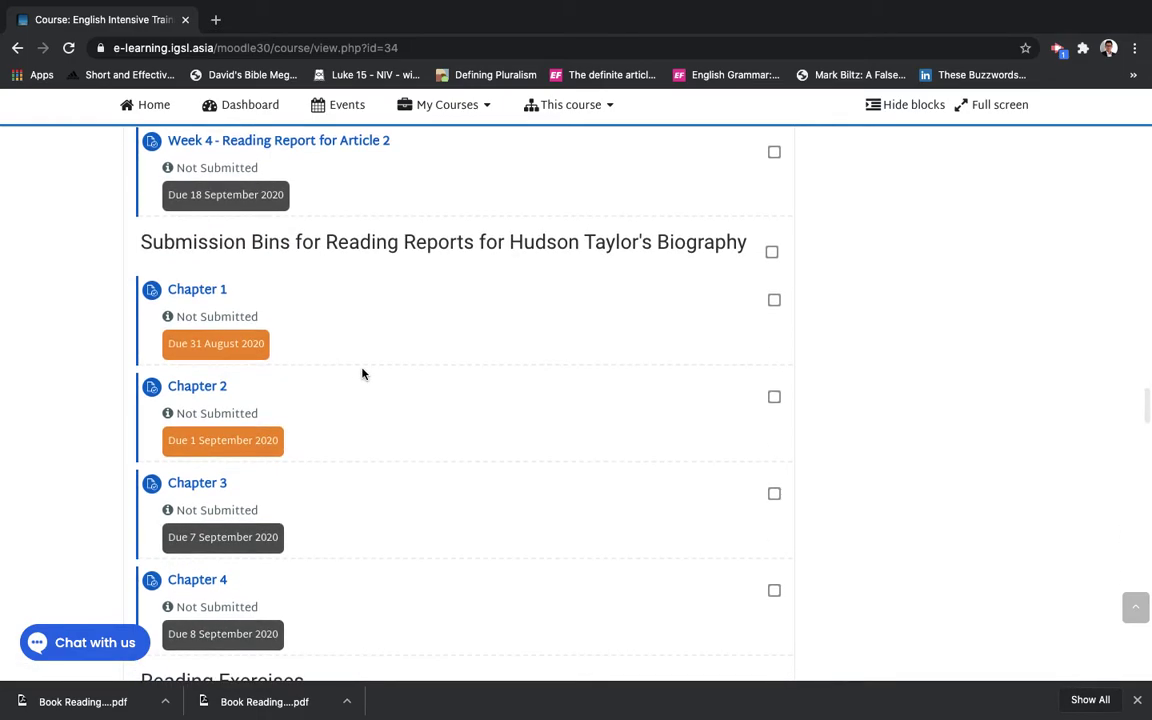
click(197, 292)
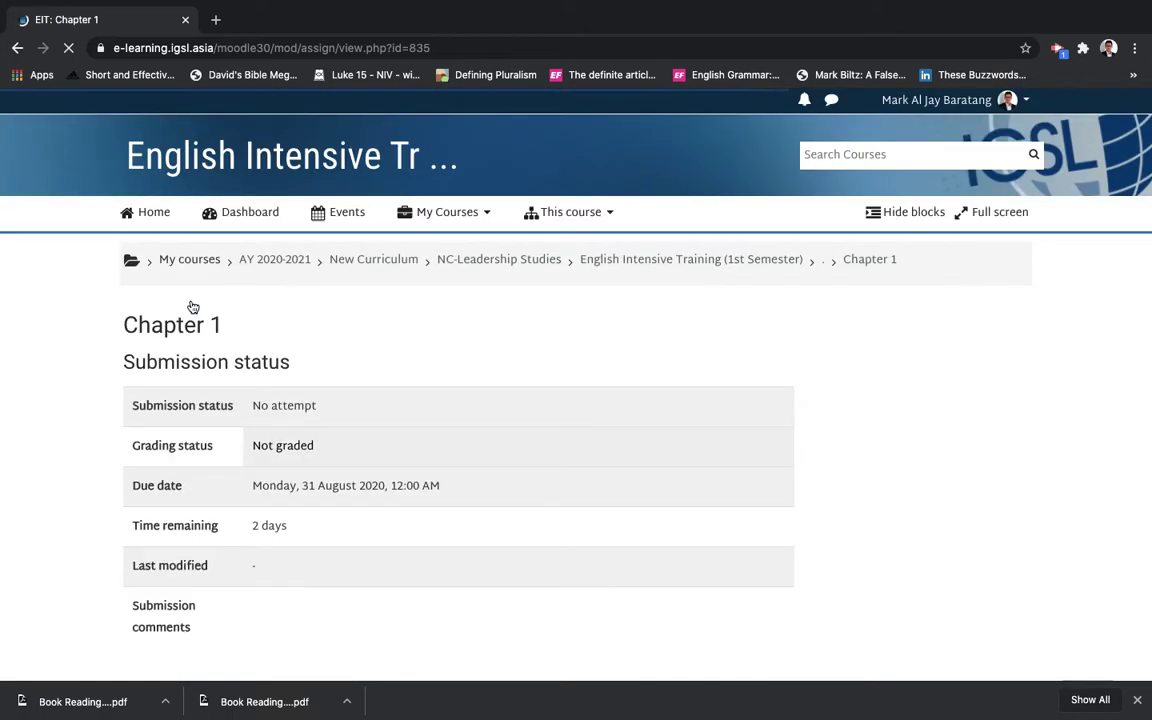
Start a new submission for Chapter 1 and bring its file upload area into view
scroll(375, 425, down, 2)
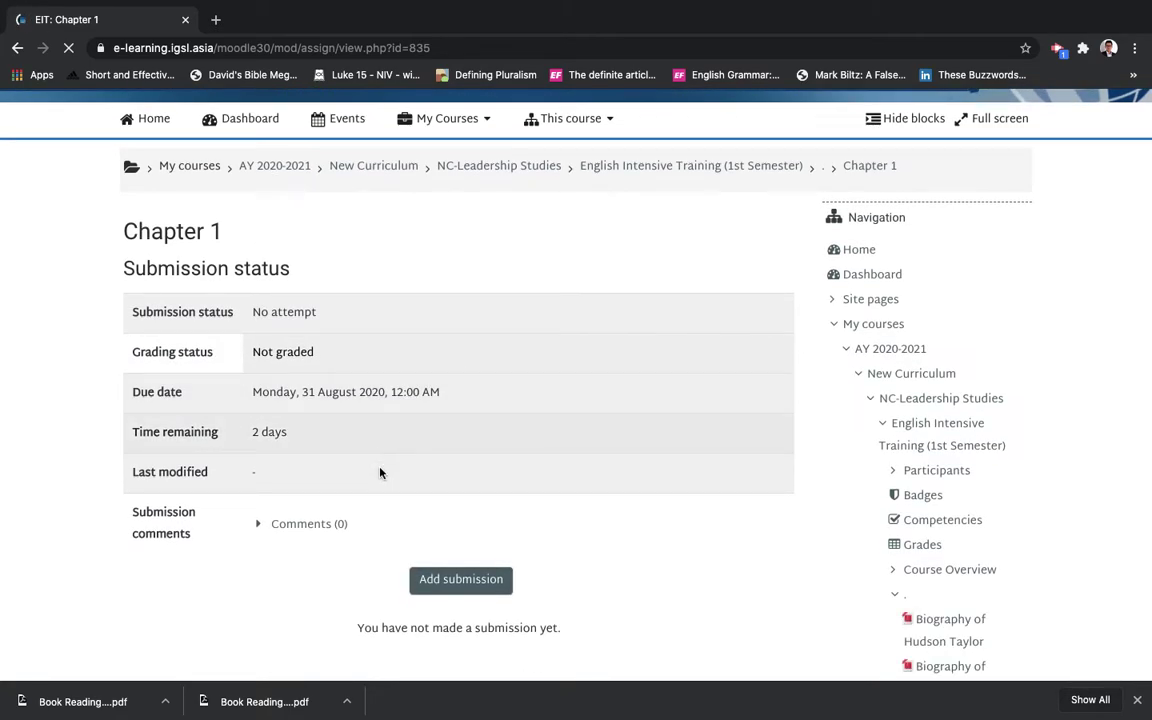
scroll(380, 463, down, 3)
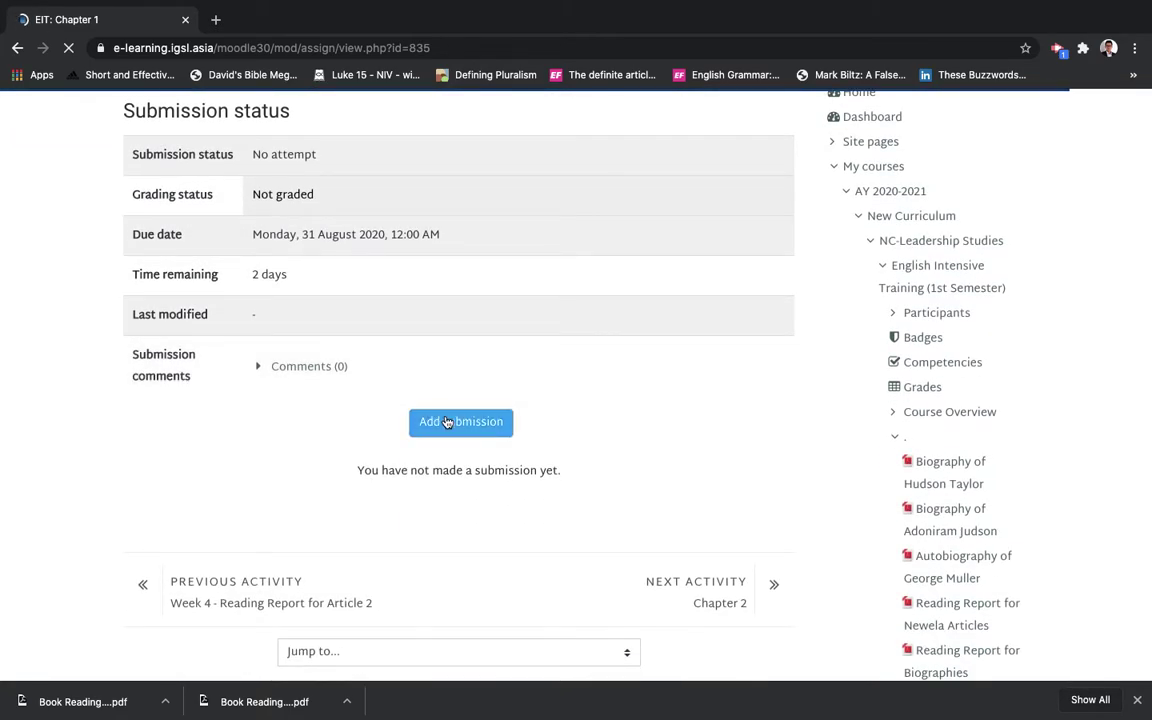
click(447, 422)
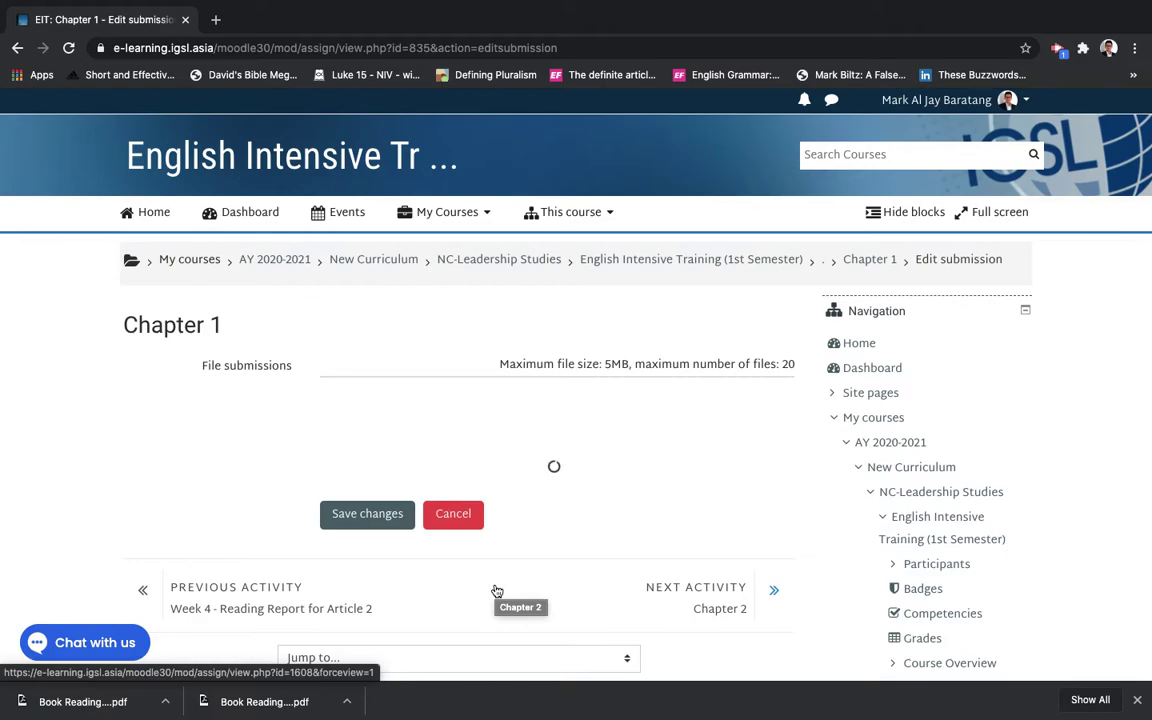
scroll(497, 591, down, 2)
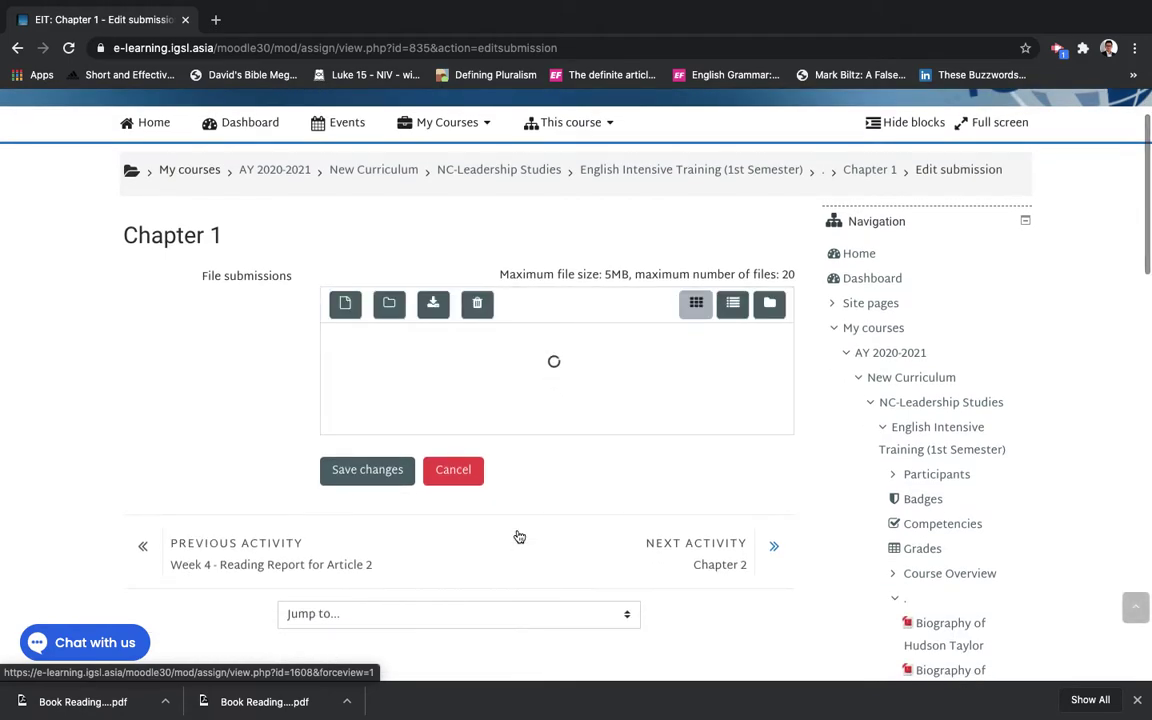
scroll(530, 501, down, 2)
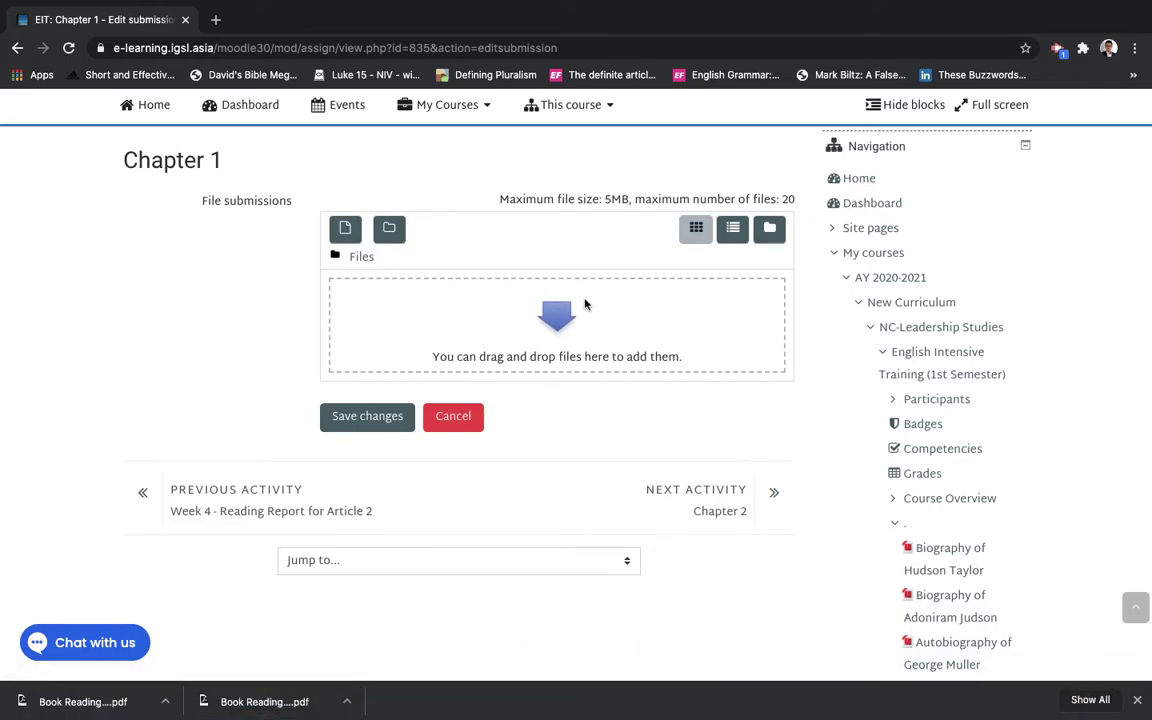
Add the downloaded Book Reading Report for Biographies (1).pdf to the Chapter 1 file submissions and save the changes
key(ctrl+Left)
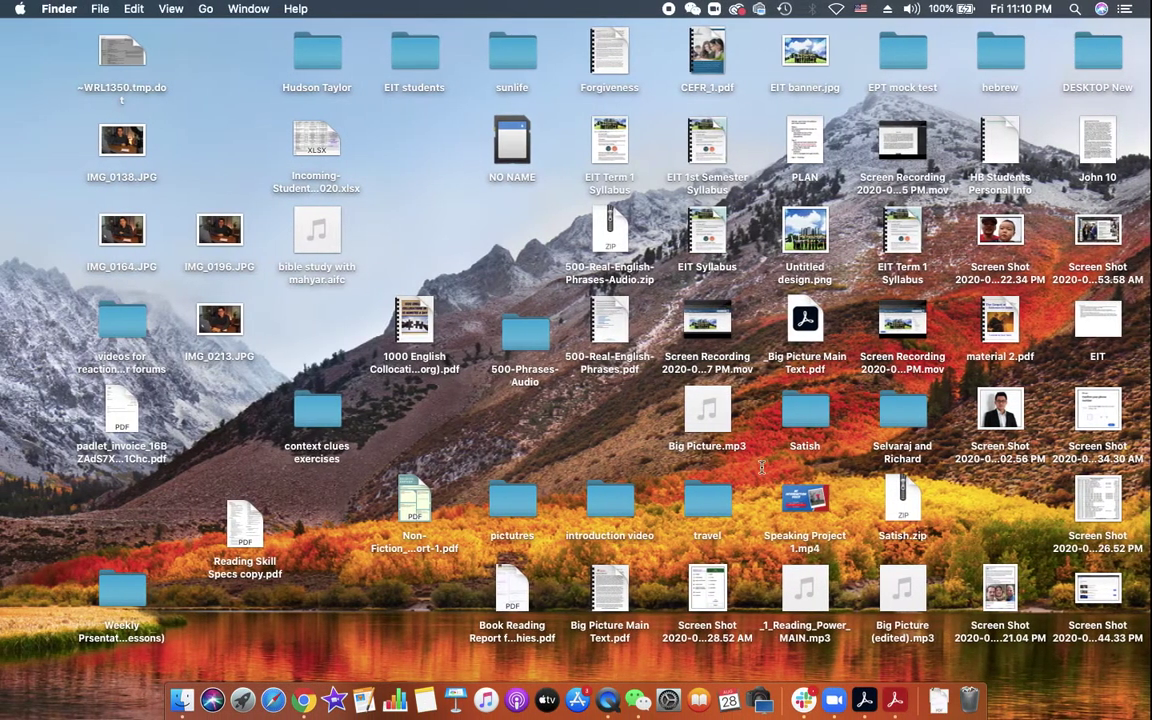
click(910, 682)
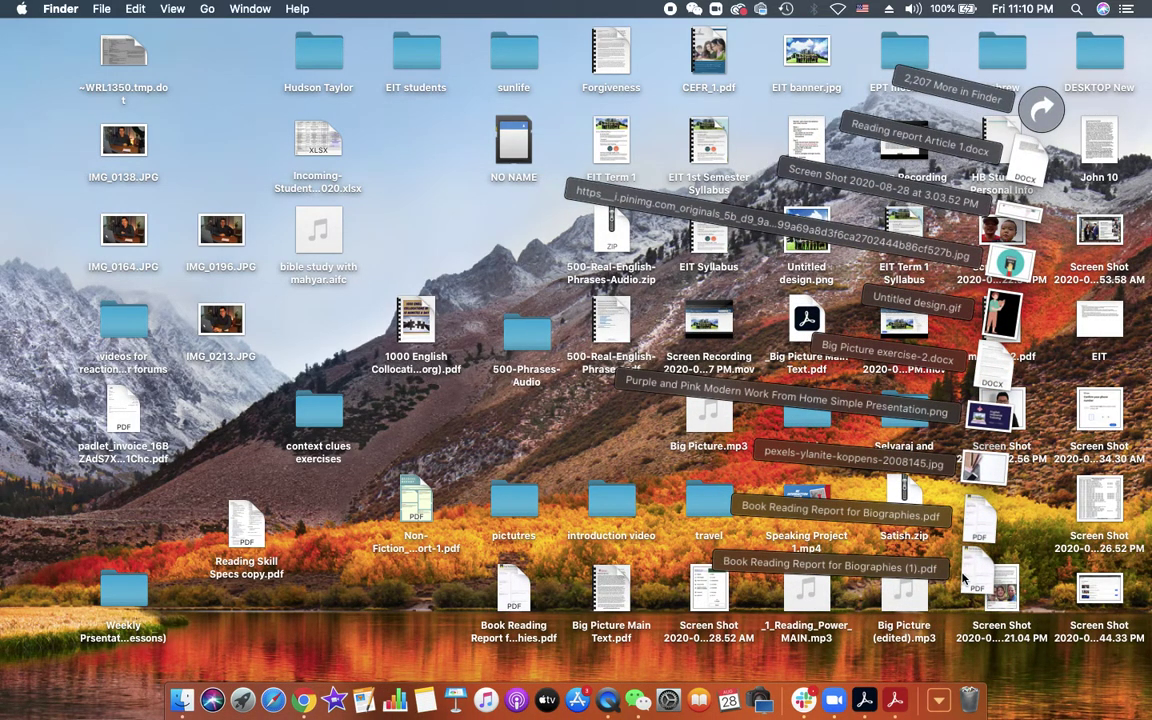
click(870, 515)
drag(1143, 428, 587, 337)
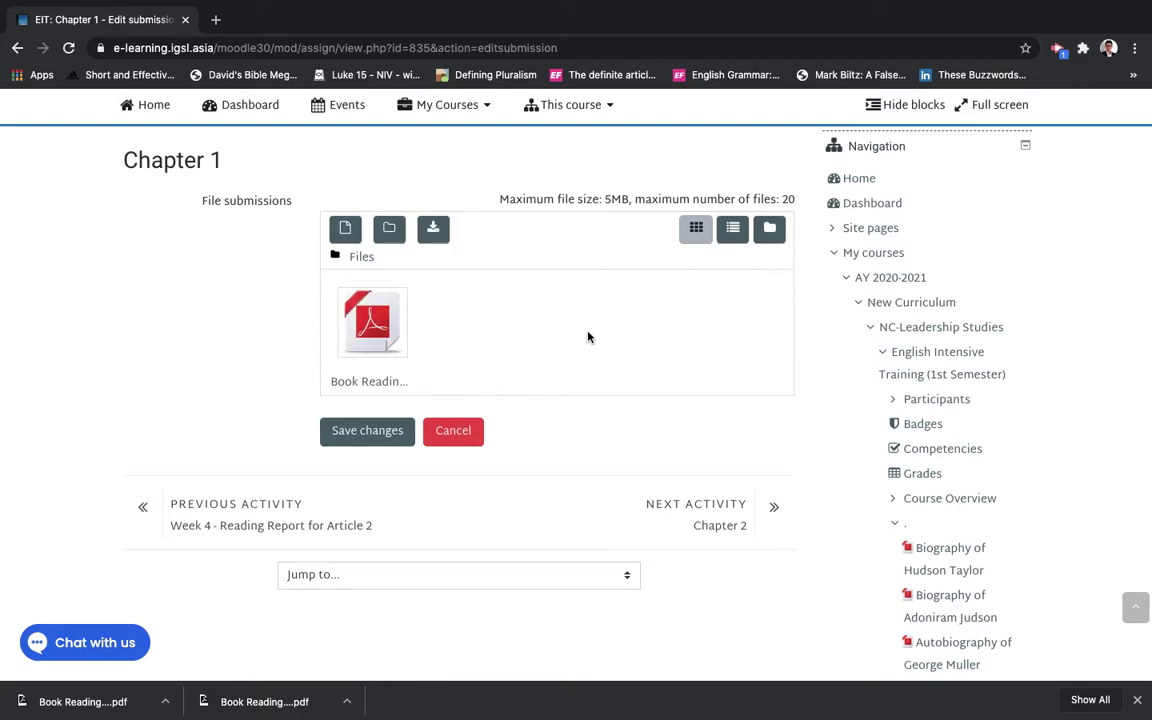
click(400, 438)
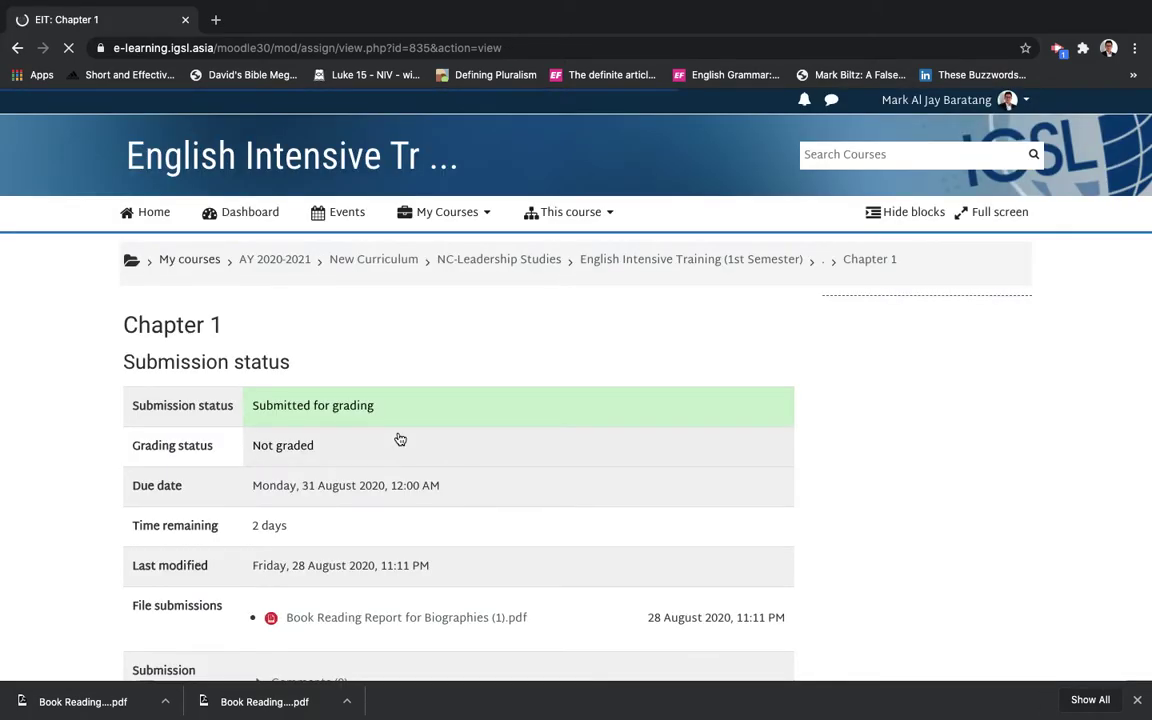
Review the Chapter 1 submission status, the submitted file and the options for editing or removing the submission
scroll(400, 438, down, 1)
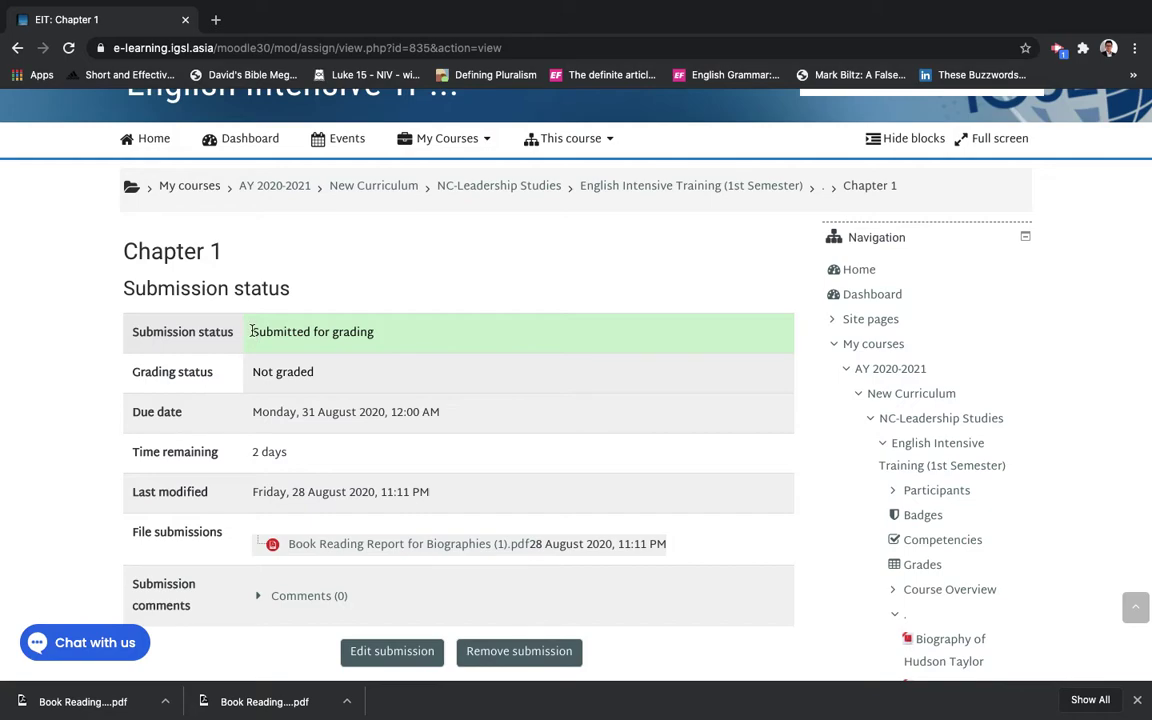
scroll(251, 331, down, 5)
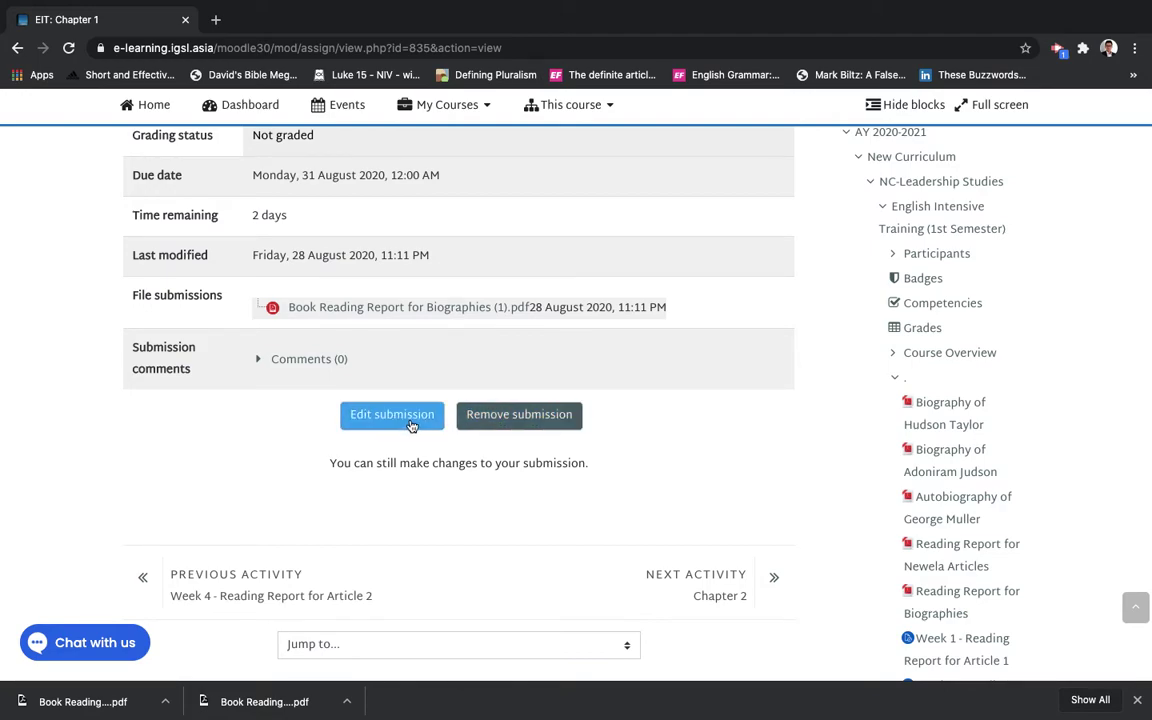
scroll(285, 311, up, 4)
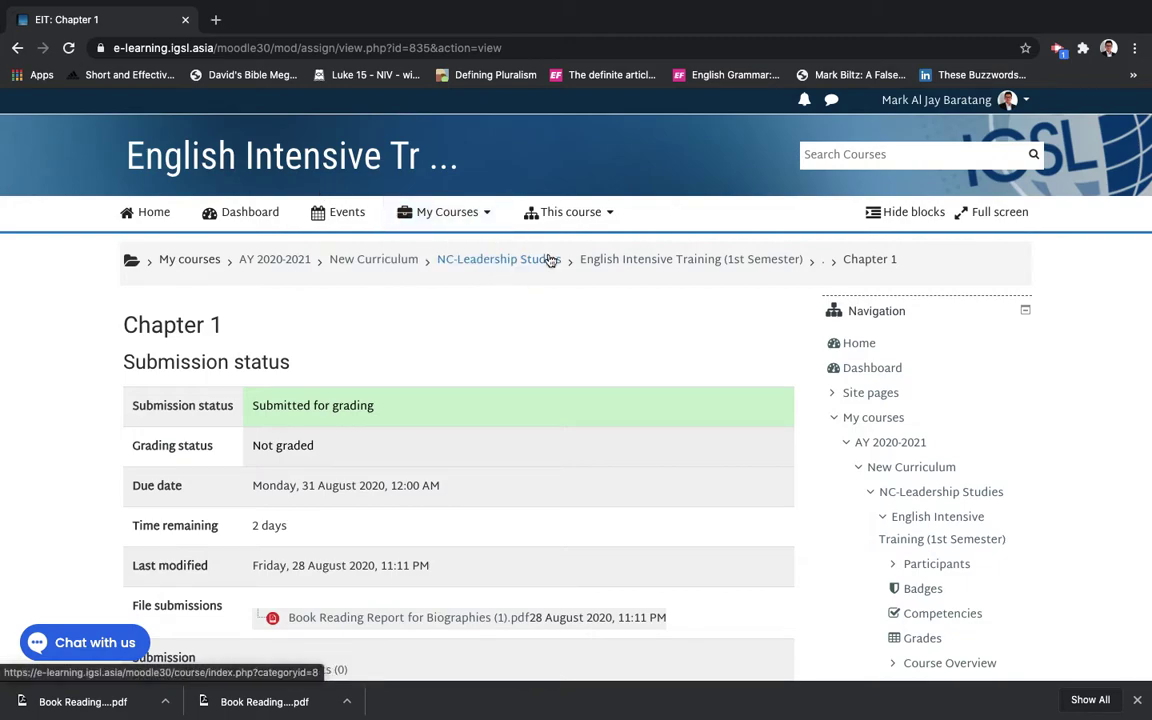
Return to the English Intensive Training (1st Semester) course page and check Chapter 1 among the Hudson Taylor's Biography submission bins
click(685, 259)
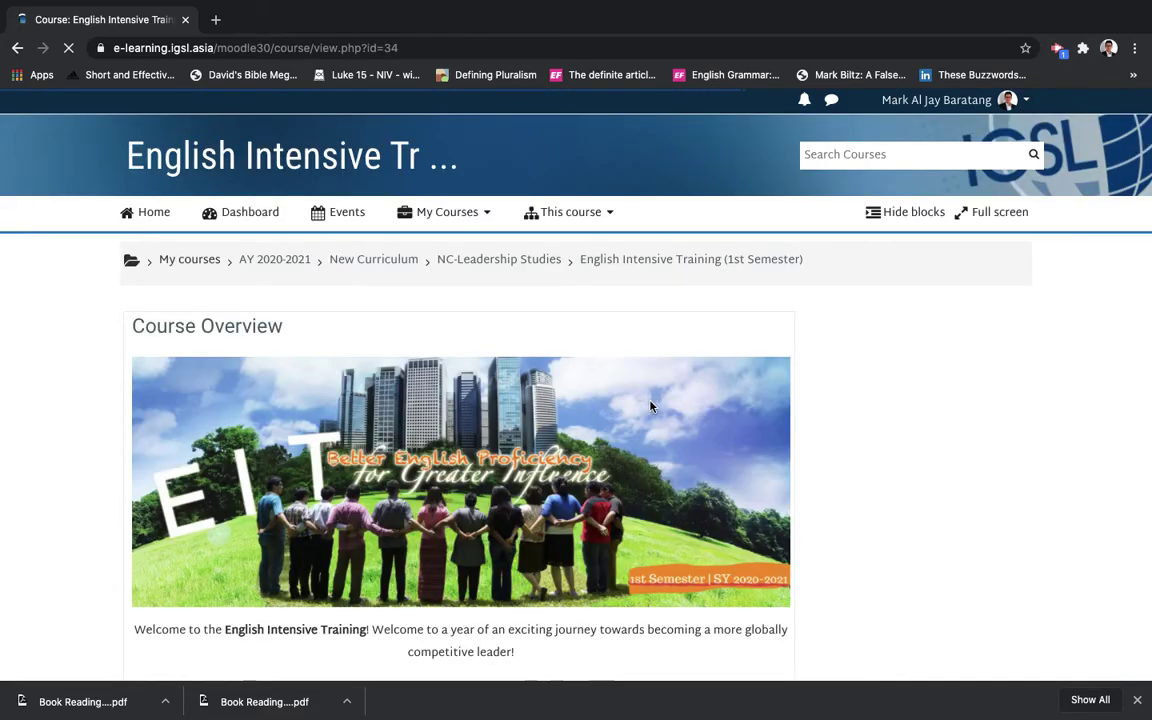
scroll(650, 400, down, 10)
scroll(655, 385, down, 15)
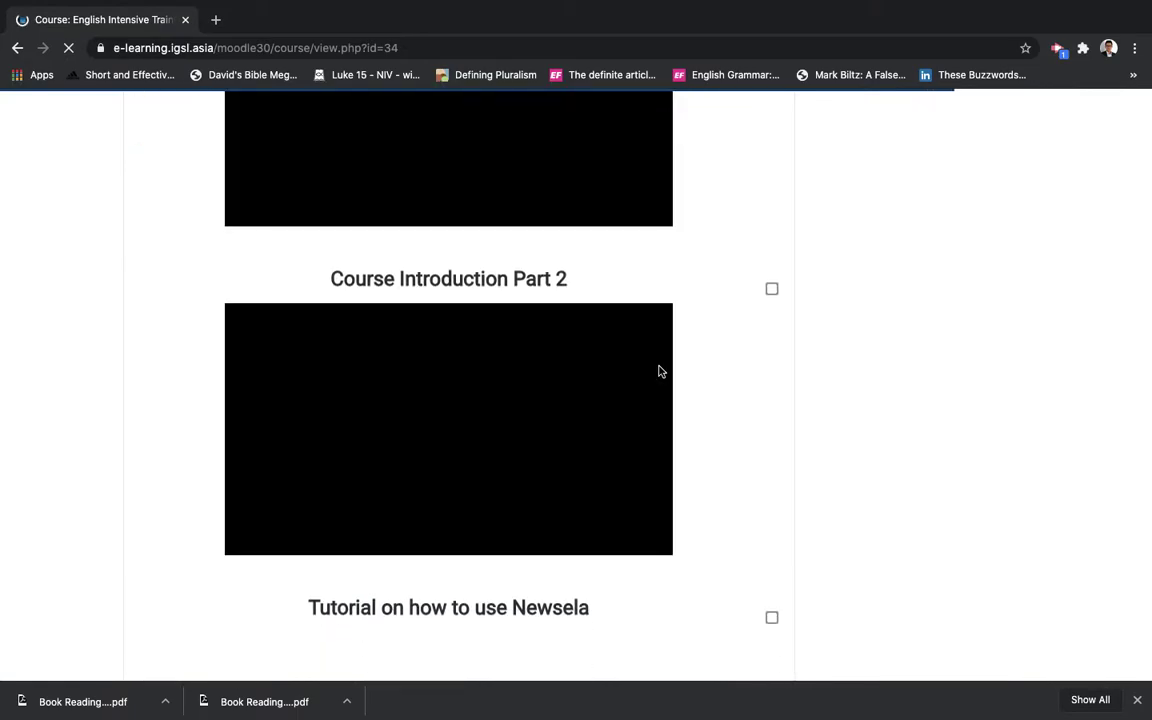
scroll(659, 372, down, 15)
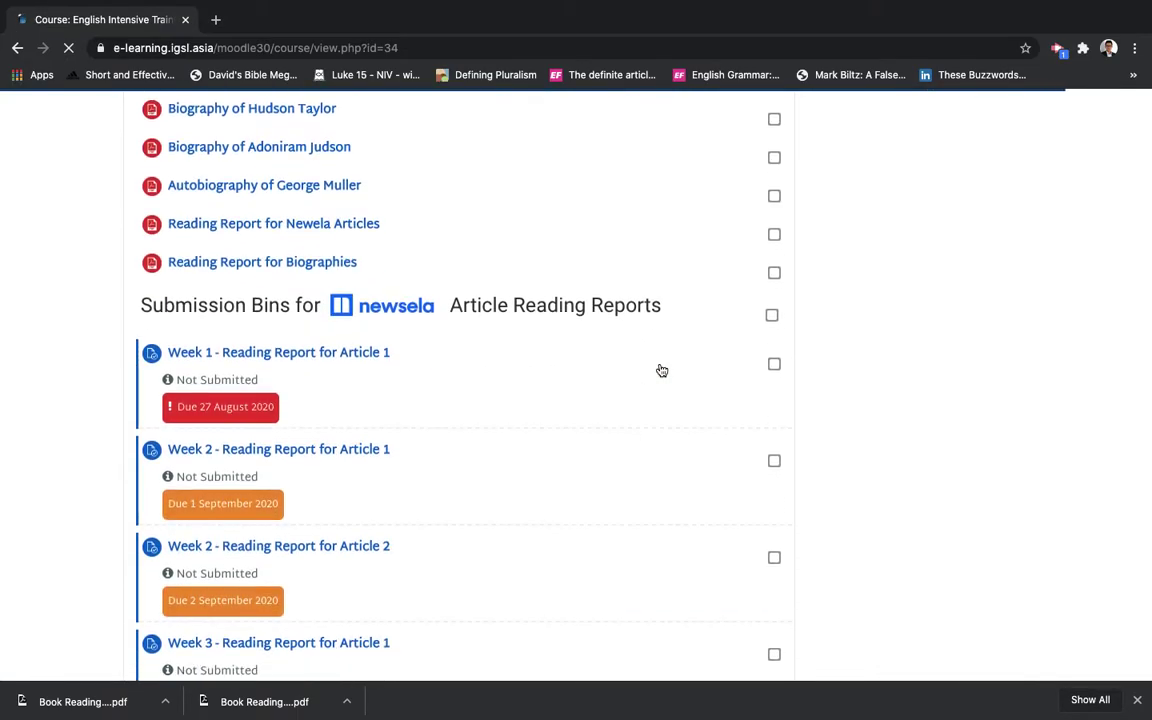
scroll(605, 441, down, 7)
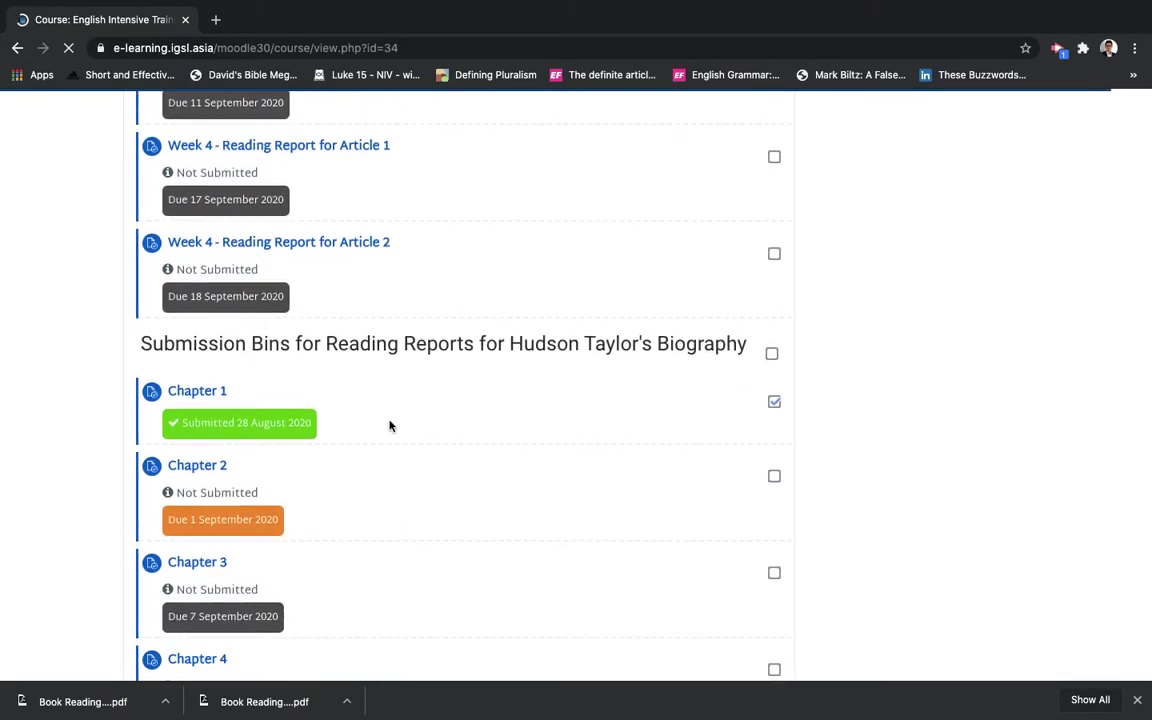
scroll(285, 434, down, 5)
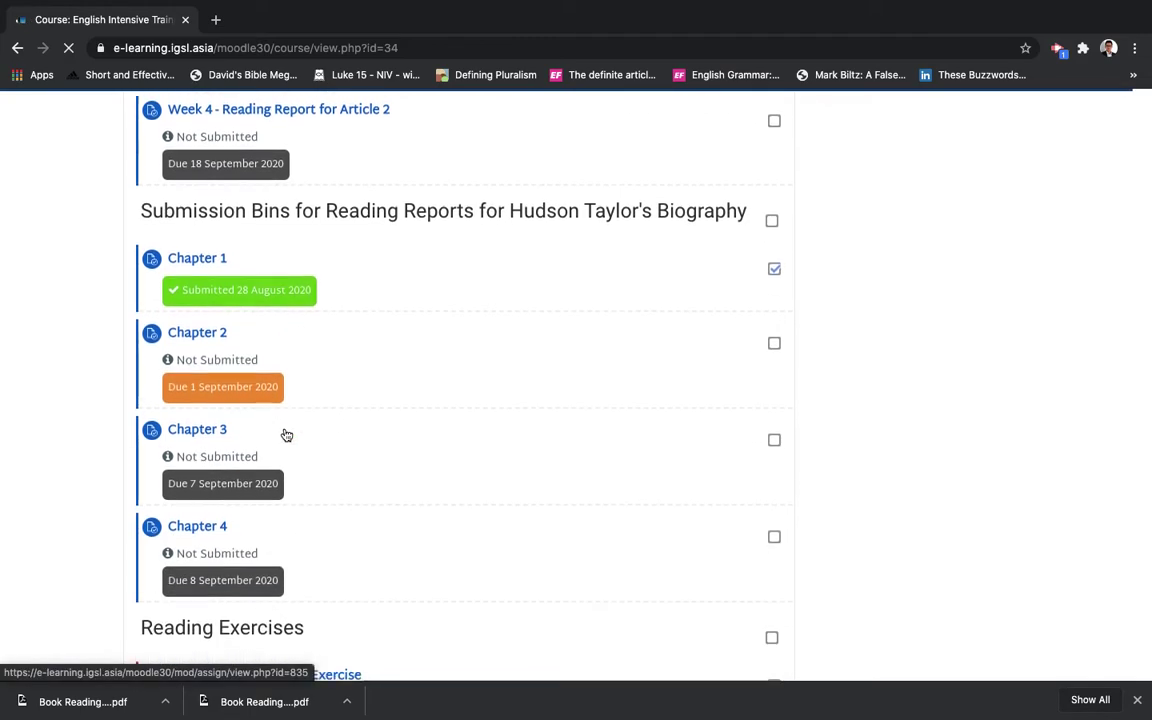
Show the Week 2 Tasks presentation in full screen and go to slide 3 with the weekly task overview
scroll(285, 434, down, 10)
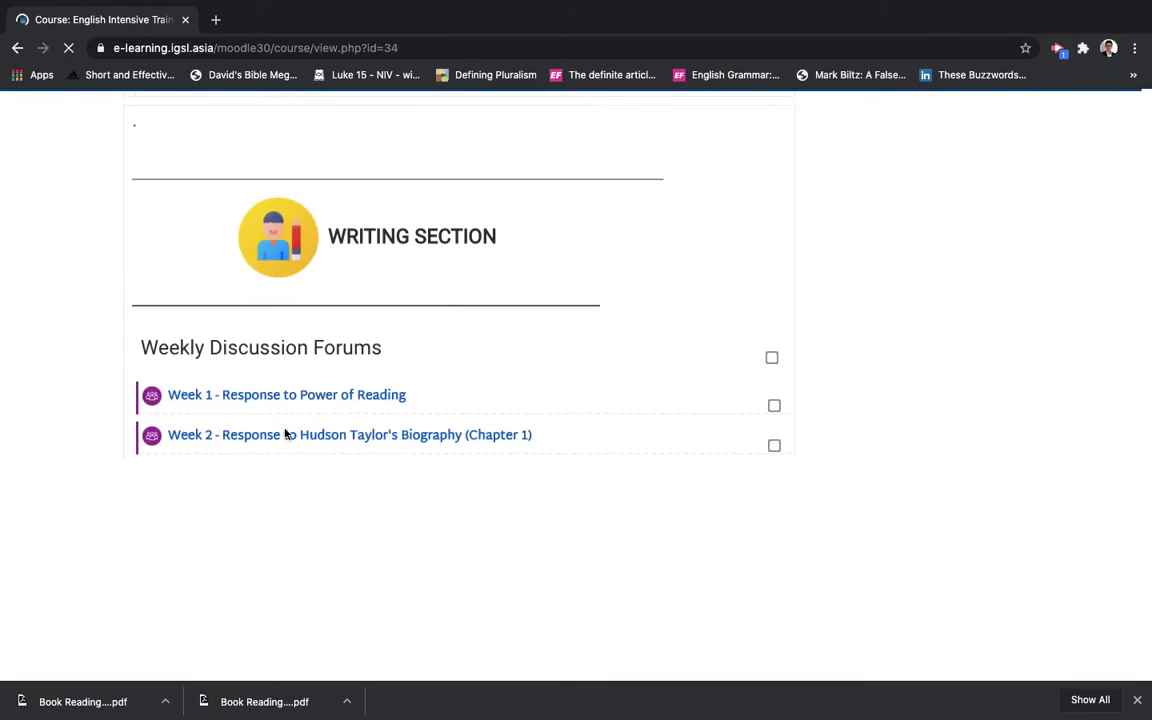
scroll(285, 434, down, 10)
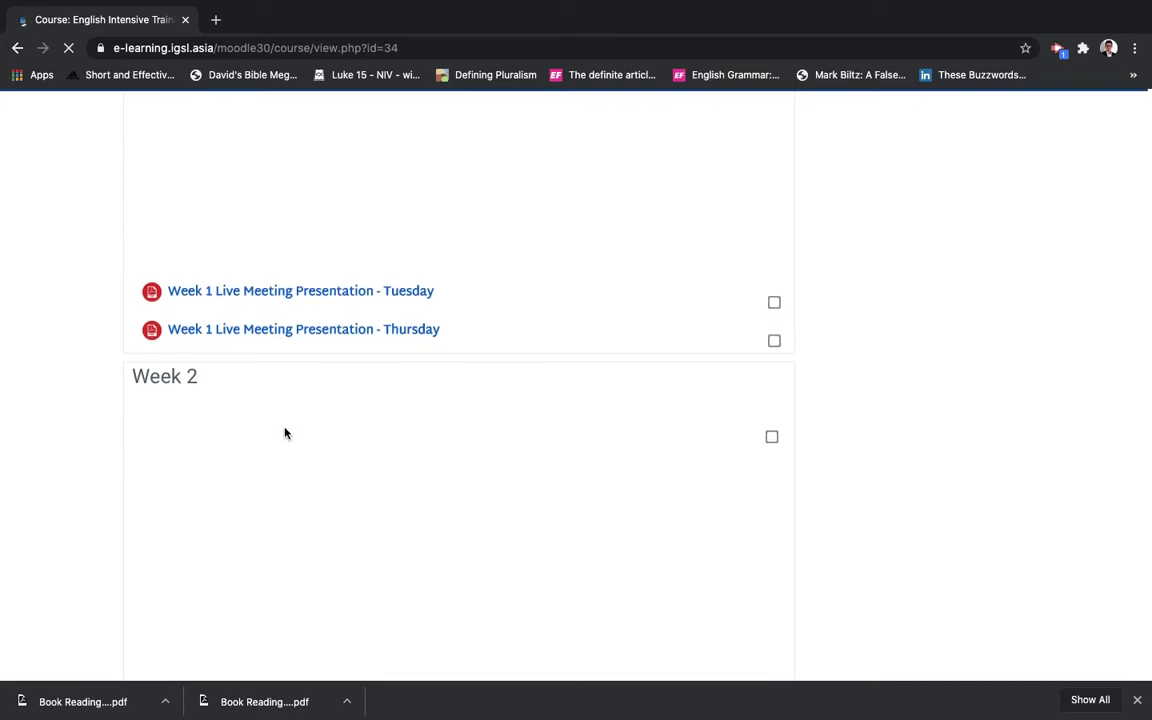
scroll(285, 434, down, 4)
scroll(285, 434, up, 10)
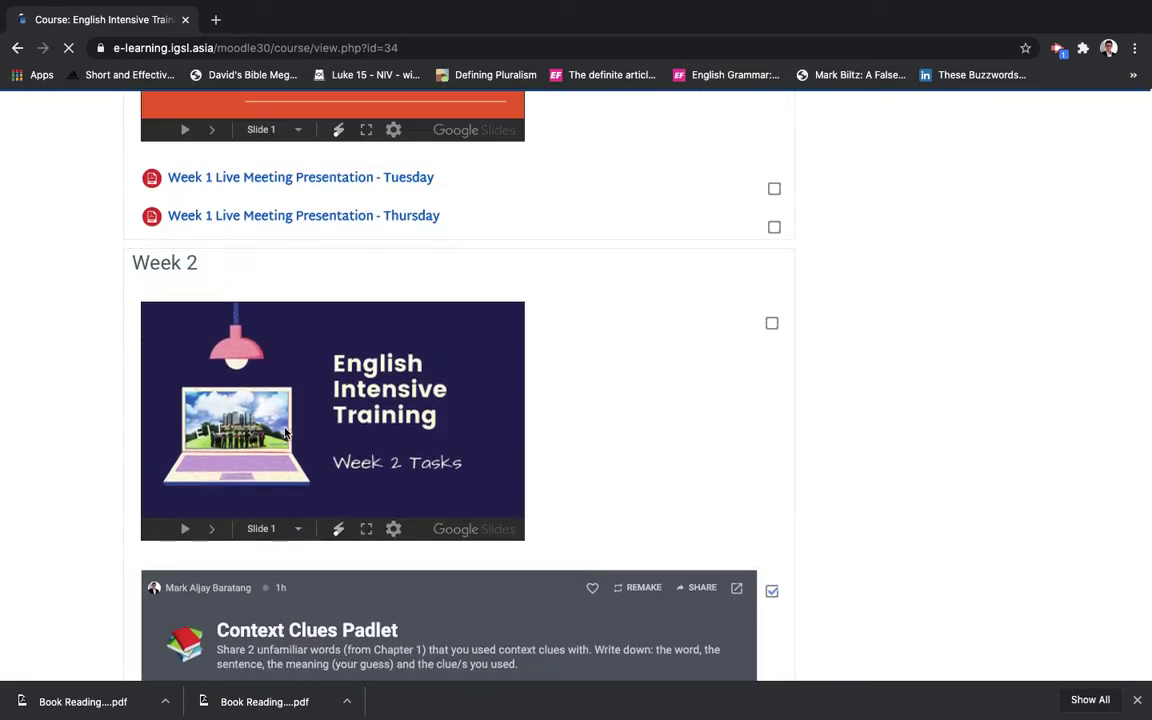
click(367, 529)
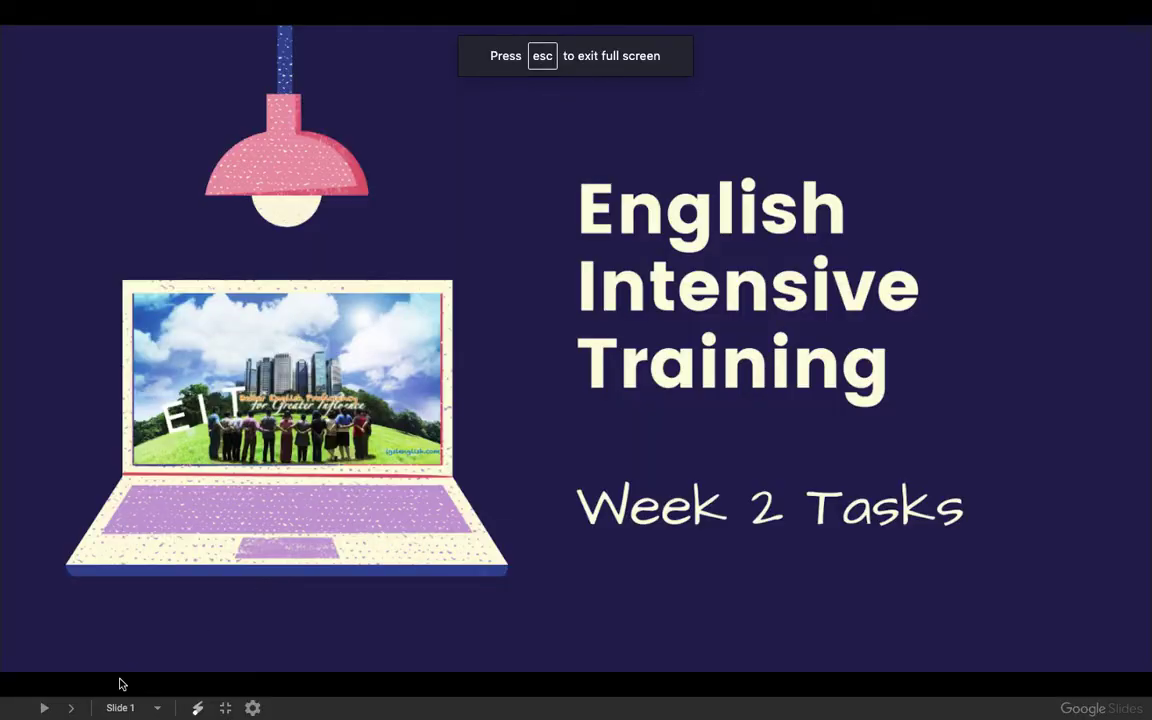
click(157, 709)
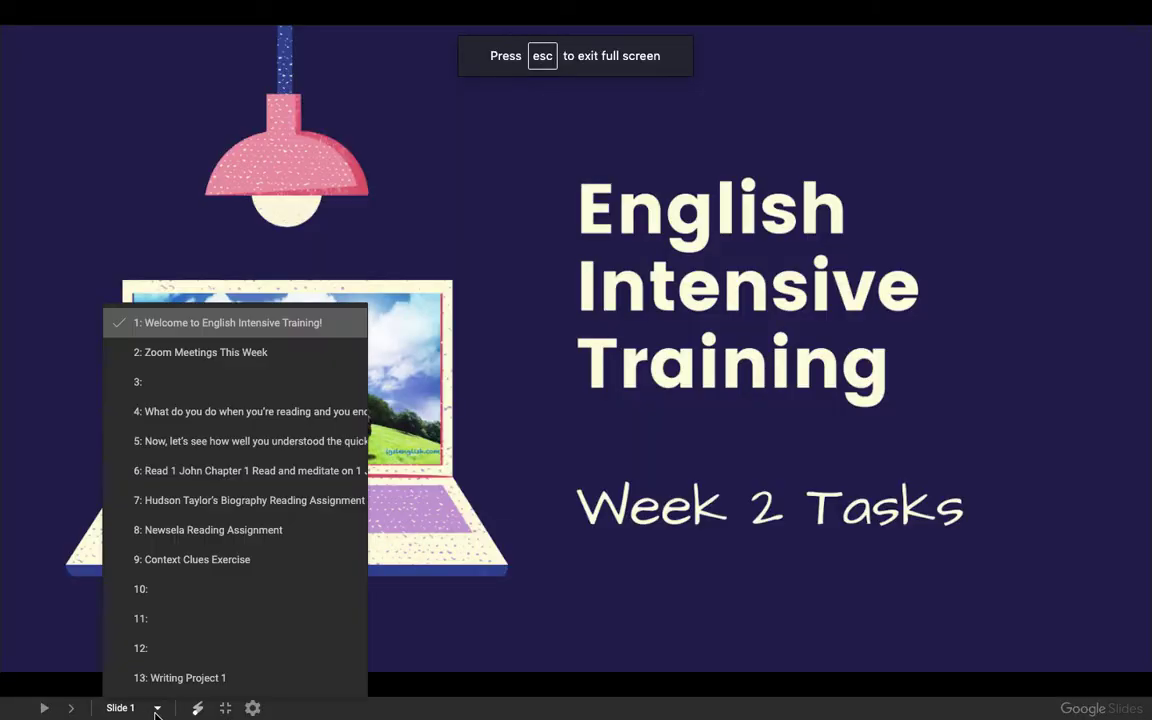
click(165, 381)
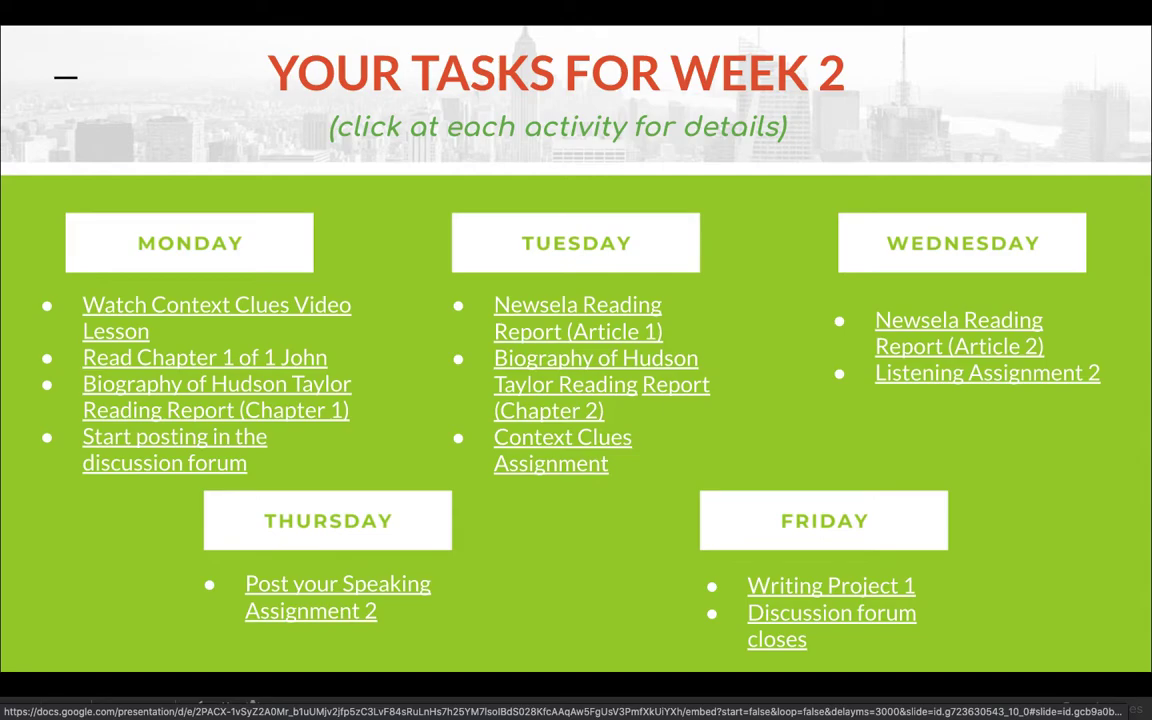
View the Discussion Forum and Hudson Taylor's Biography Reading Assignment slides, returning to the Week 2 task overview after each
click(221, 444)
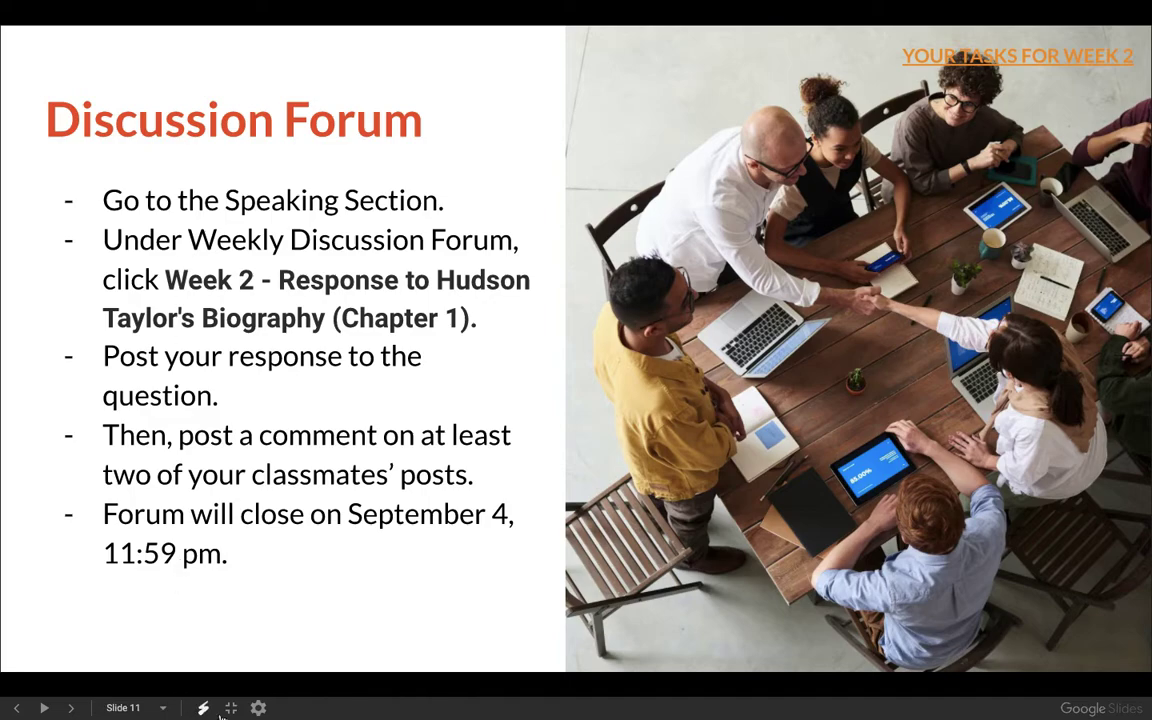
click(231, 708)
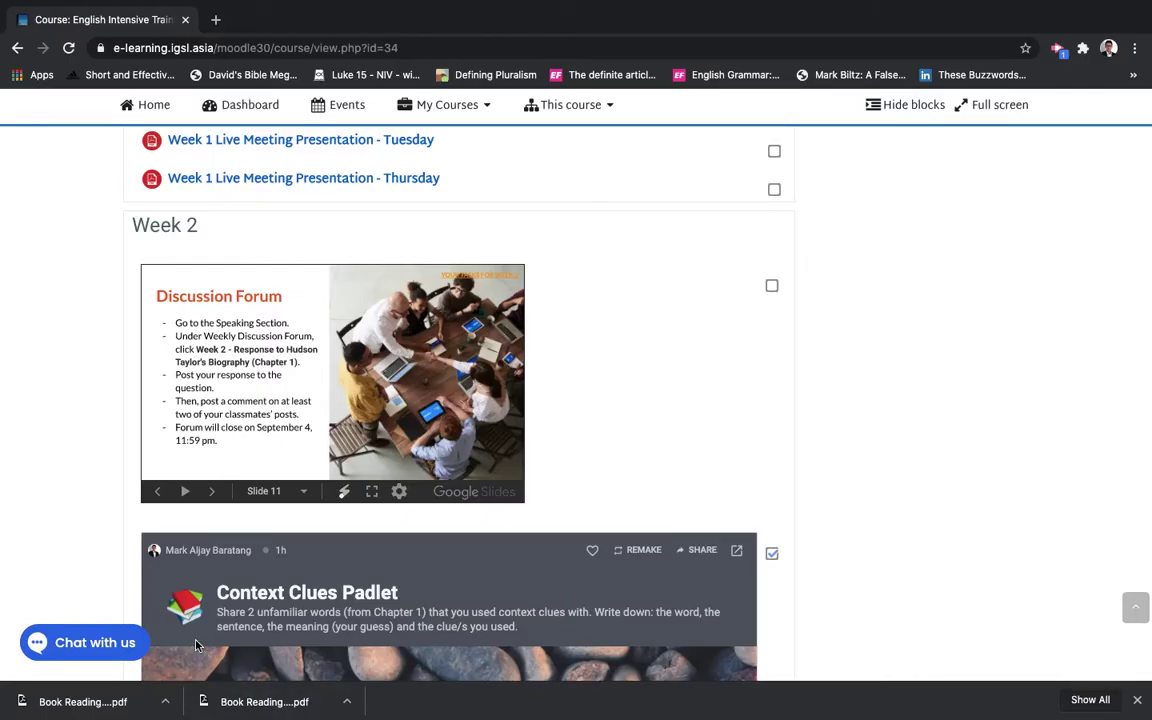
click(371, 491)
click(944, 57)
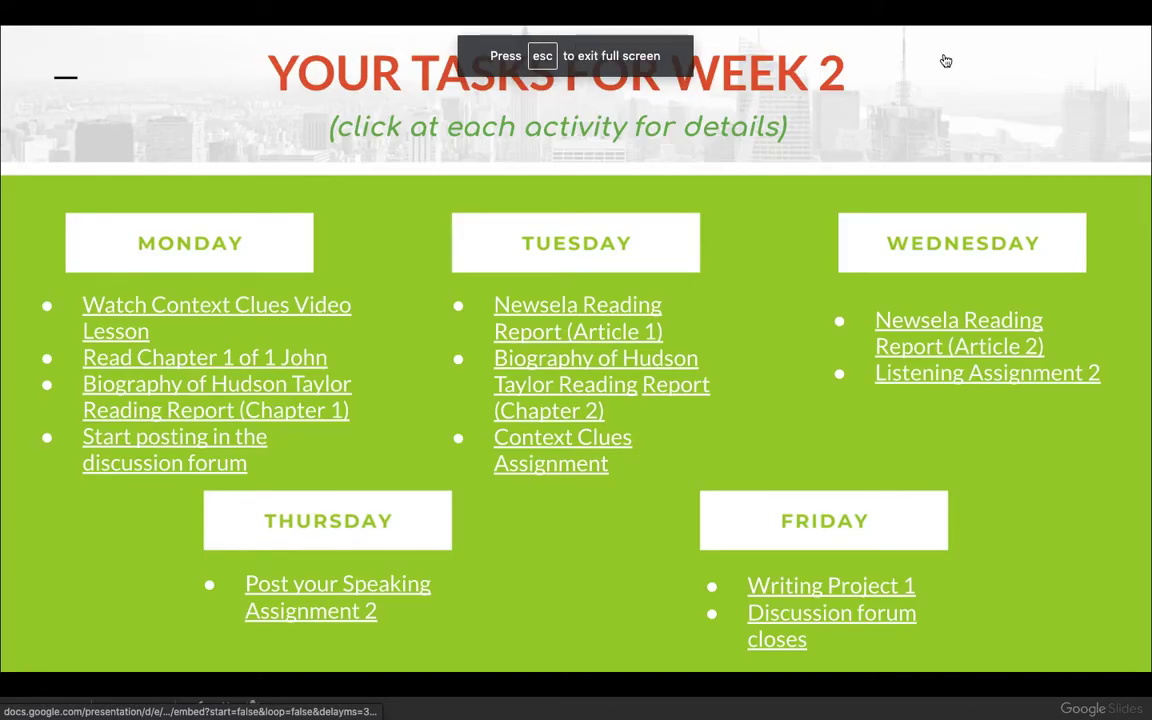
click(226, 410)
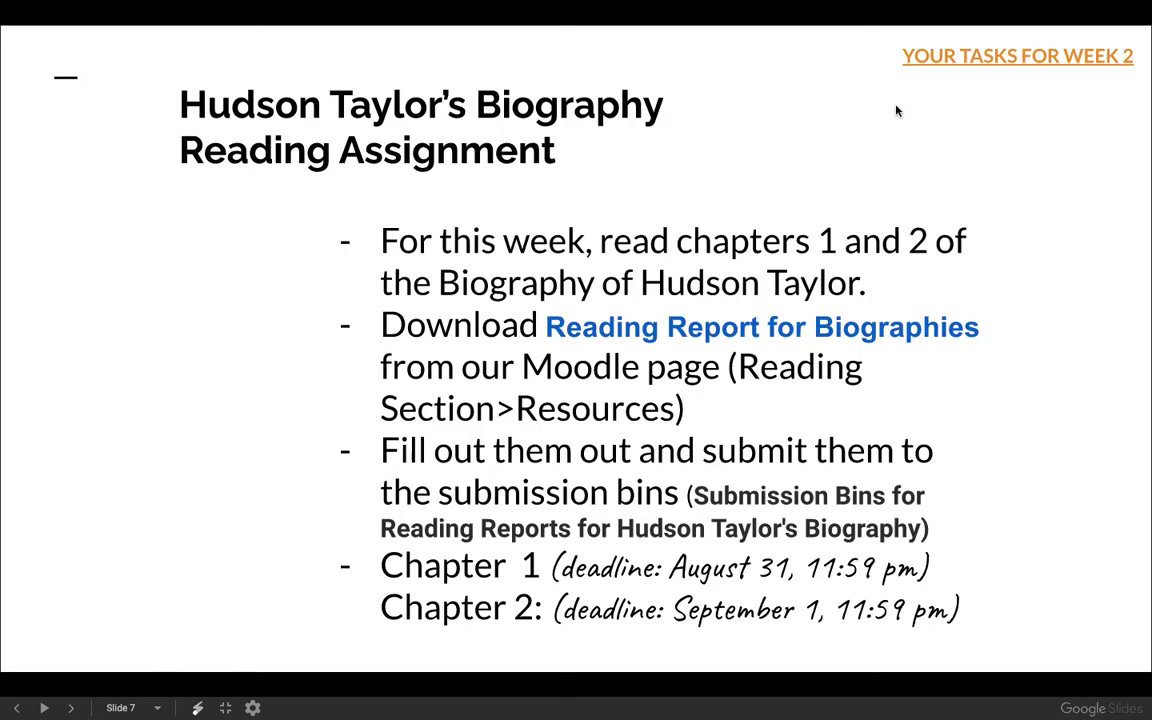
click(963, 57)
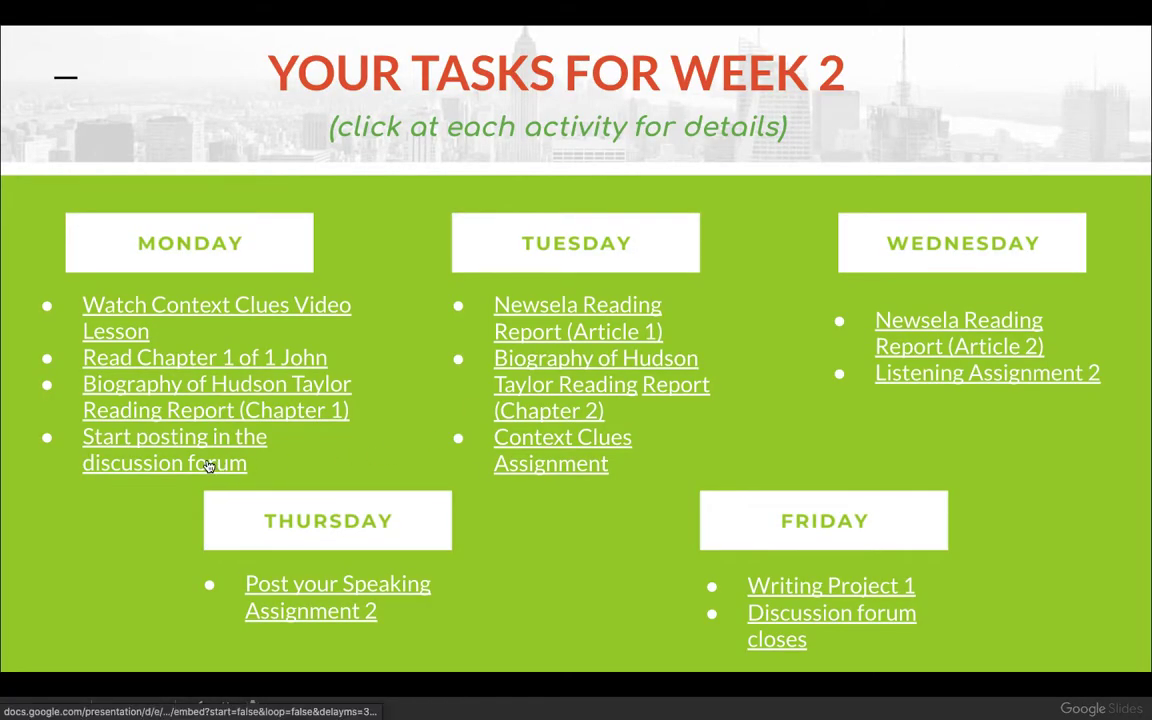
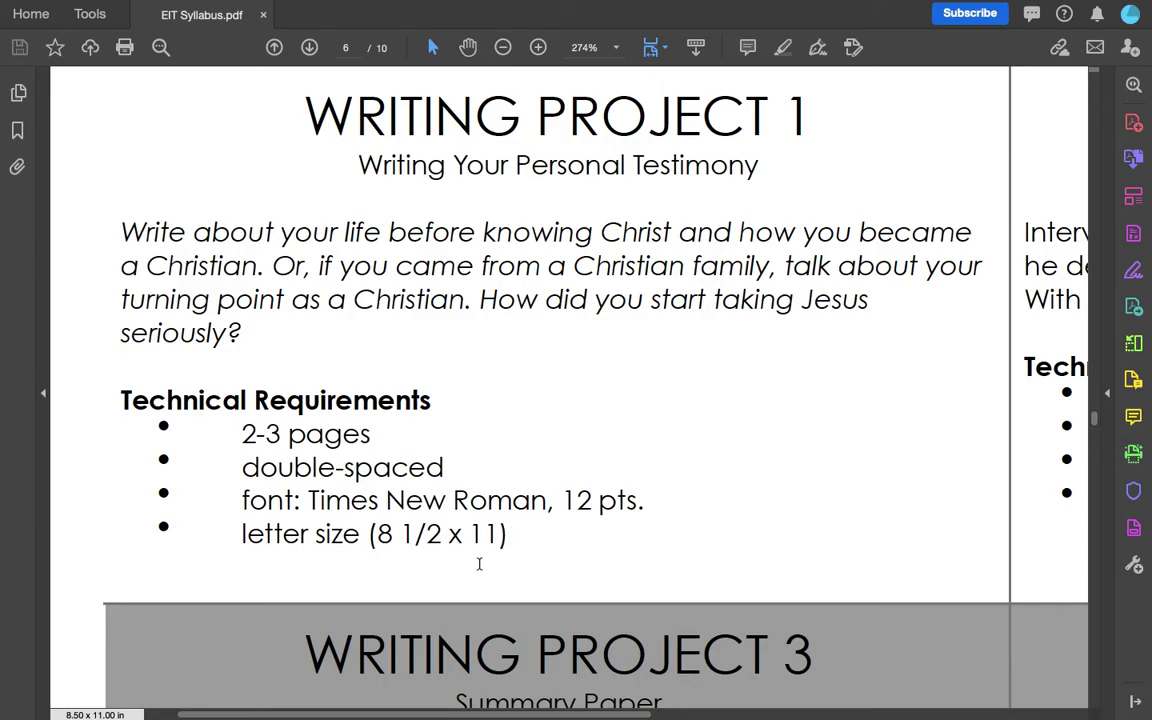
Review the Technical Requirements of Writing Project 1 in the syllabus, marking the letter size, line spacing and font requirements
scroll(478, 565, down, 3)
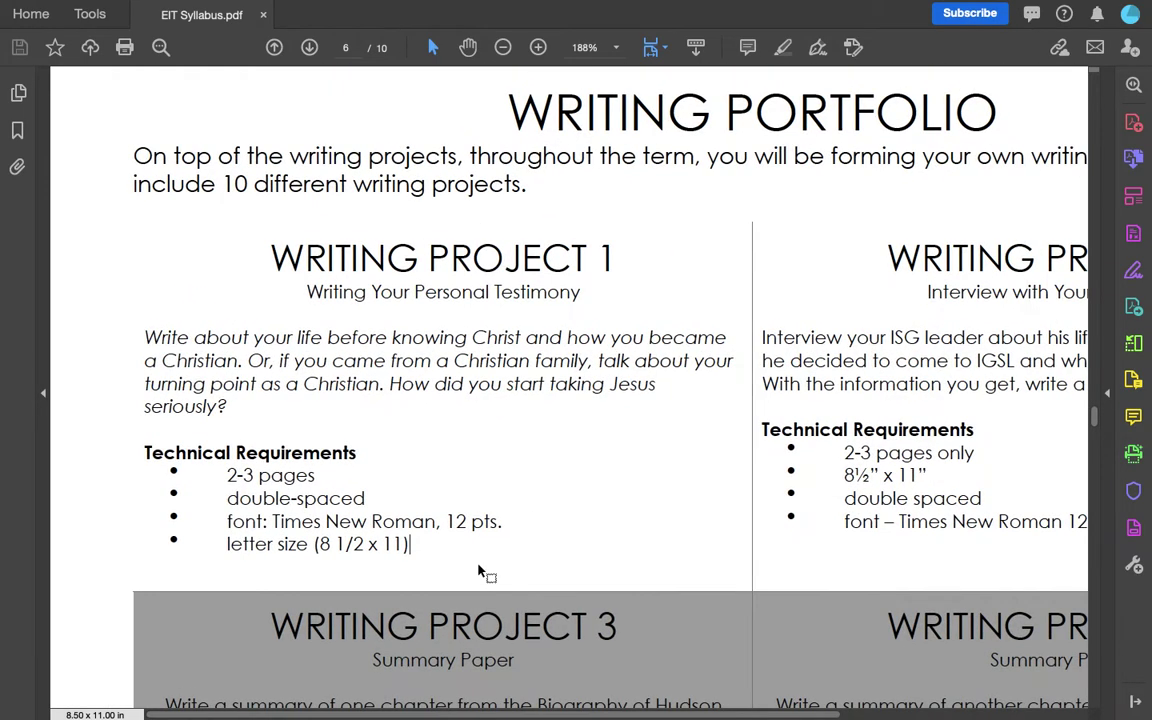
drag(418, 542, 249, 510)
click(236, 515)
click(228, 543)
drag(228, 543, 408, 544)
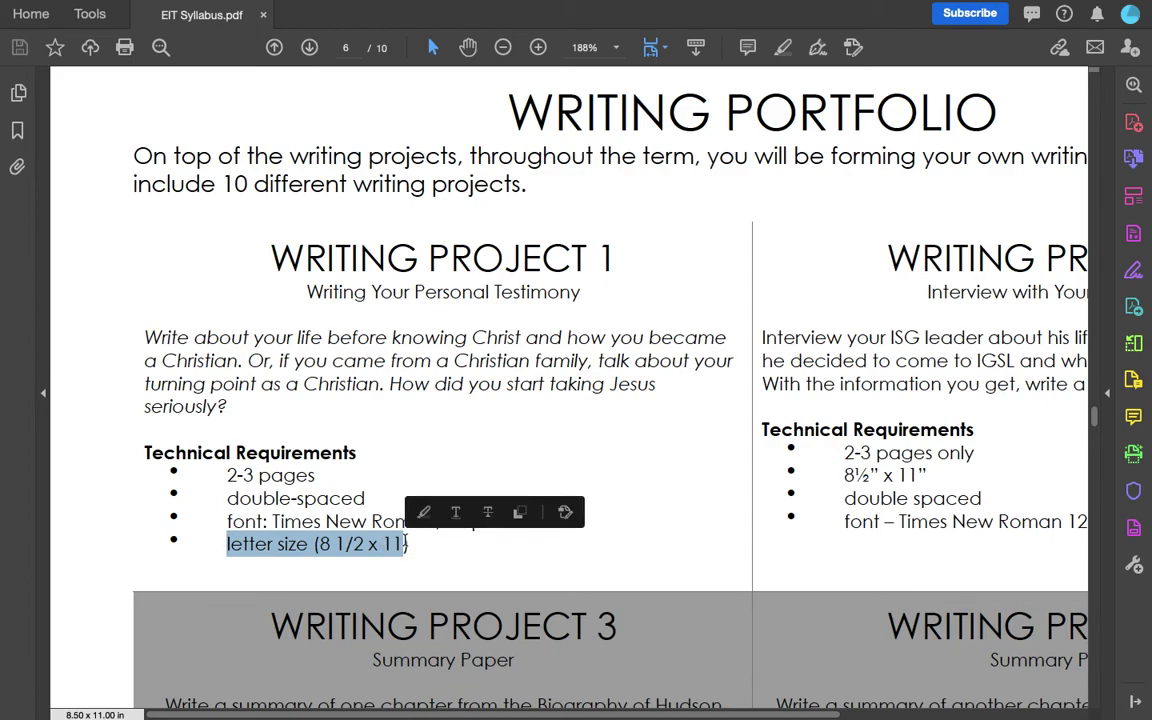
drag(175, 494, 526, 518)
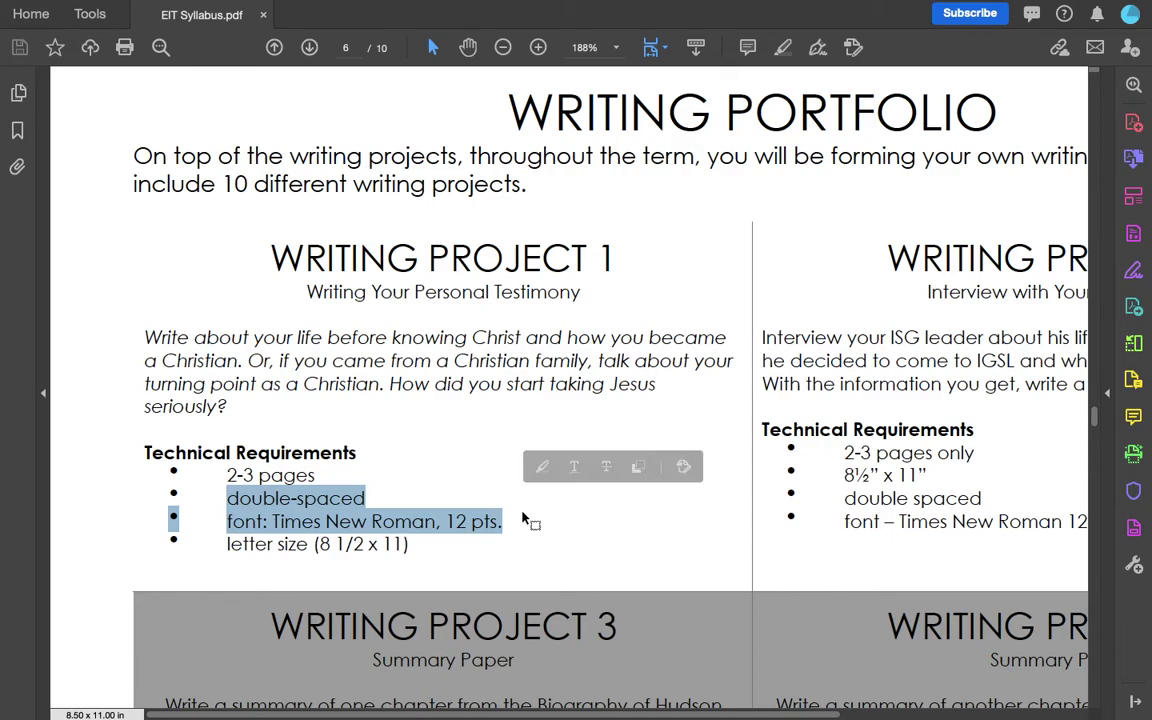
click(518, 518)
drag(504, 522, 449, 523)
click(380, 478)
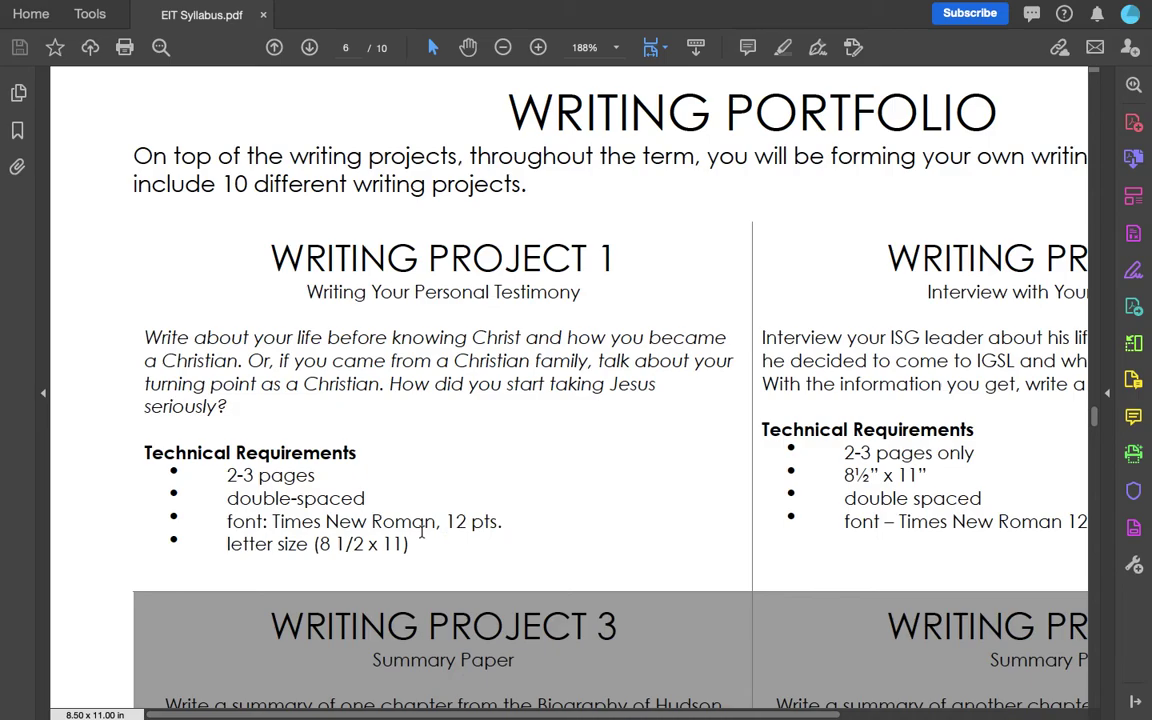
Switch to Google Chrome and search the web for google documents in a new tab
key(ctrl+Left)
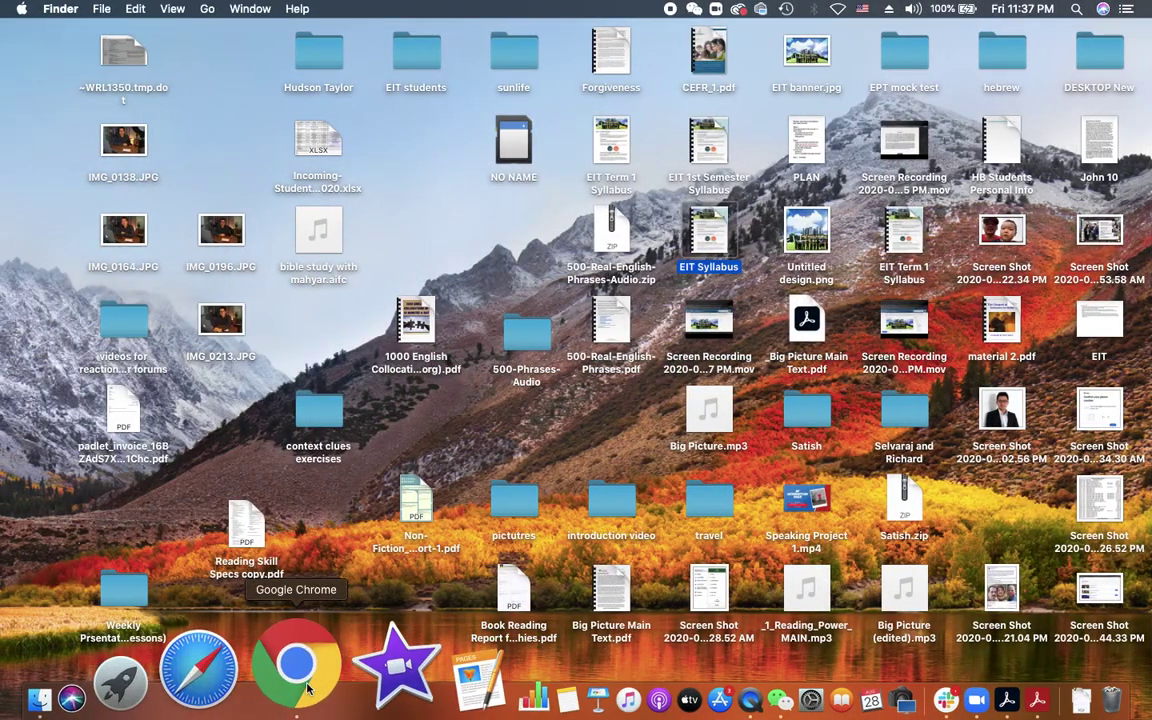
click(296, 668)
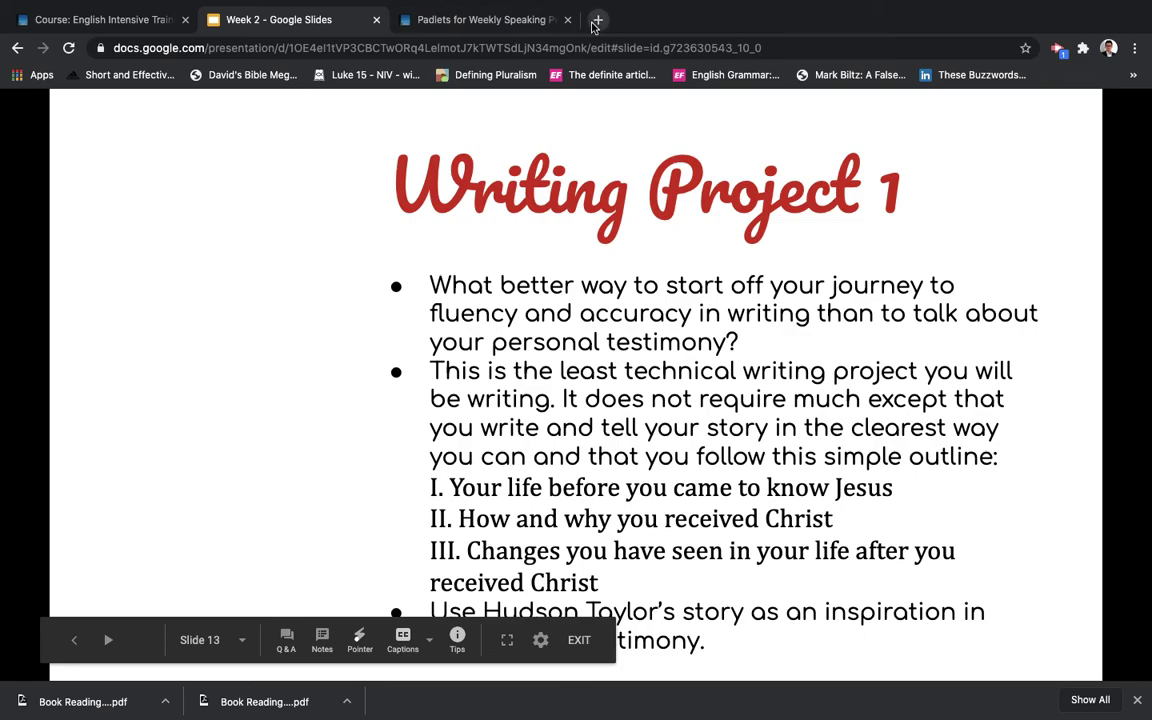
click(596, 21)
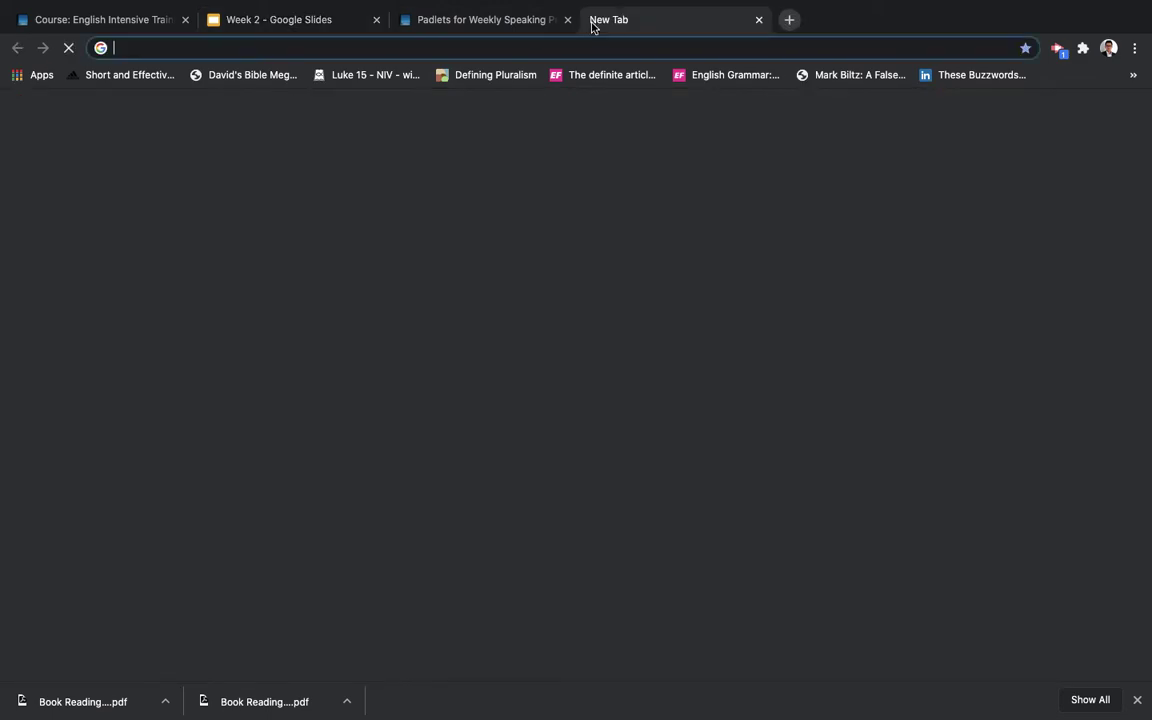
text(goole)
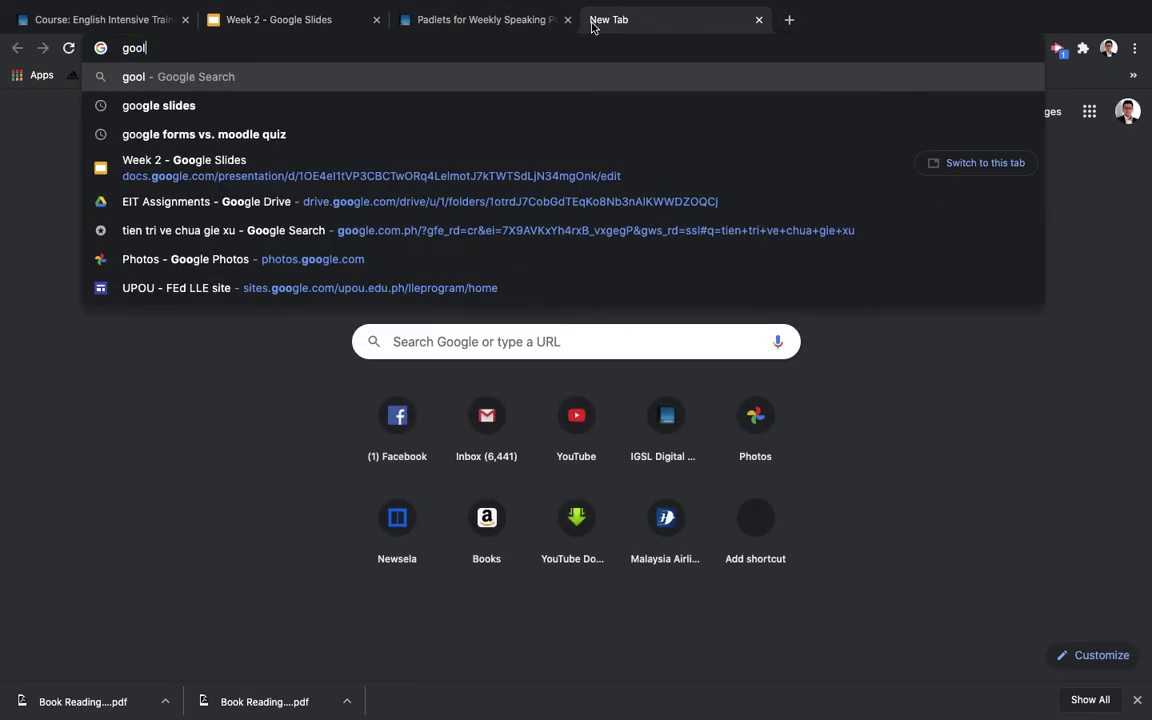
key(BackSpace)
key(BackSpace)
text(gle)
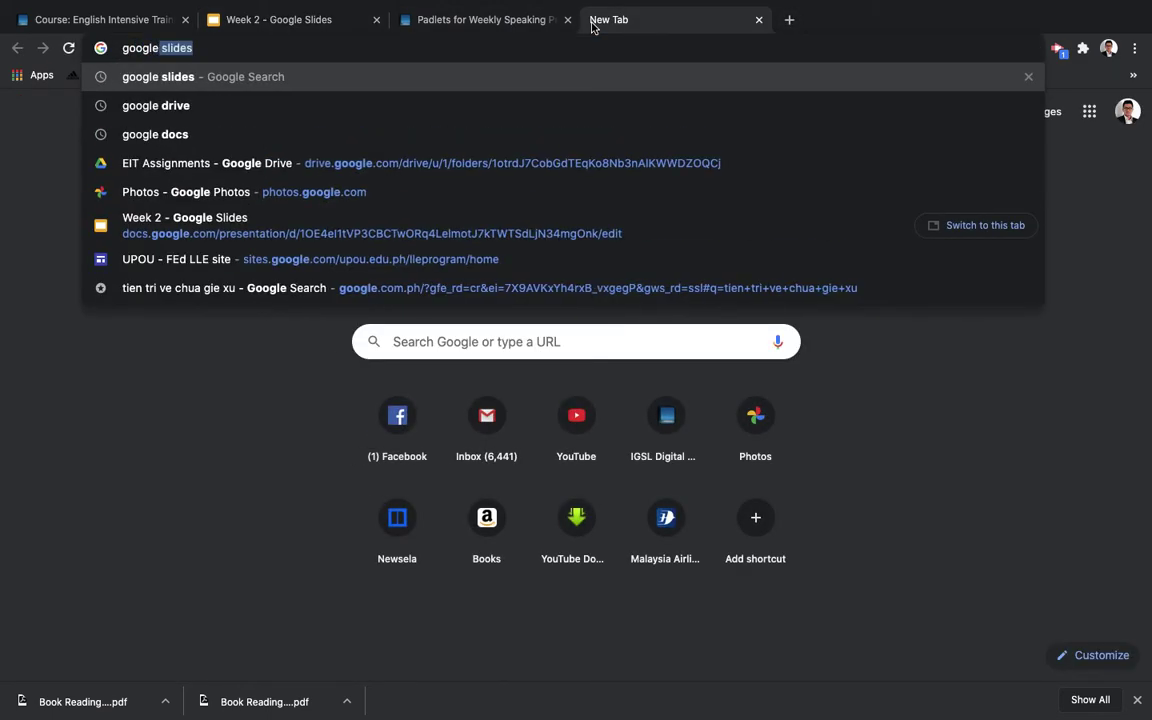
text( docum)
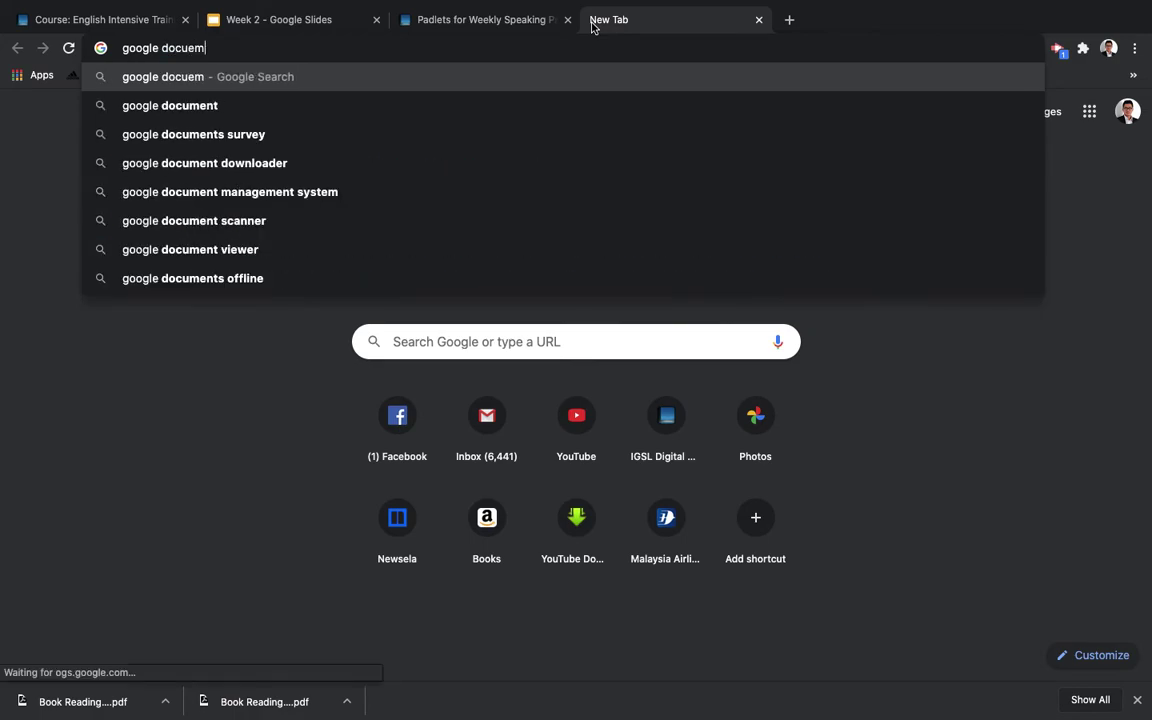
text(ents)
key(Return)
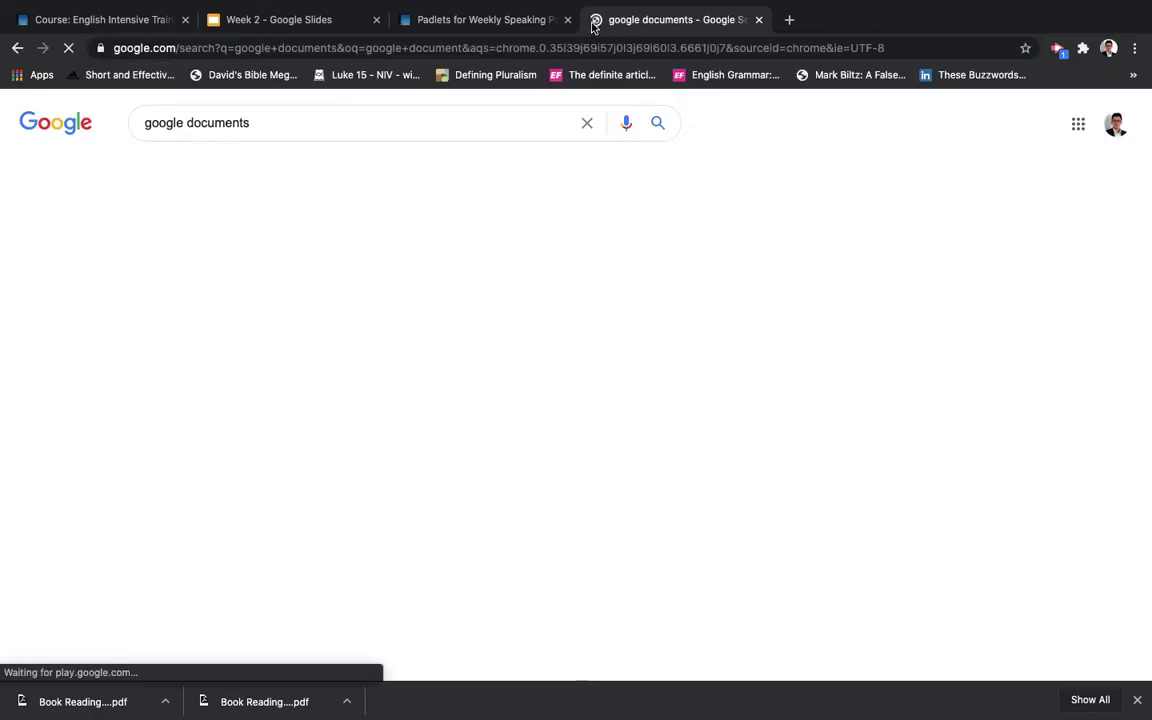
Open Google Docs for personal use from the search results and create a blank document
click(328, 256)
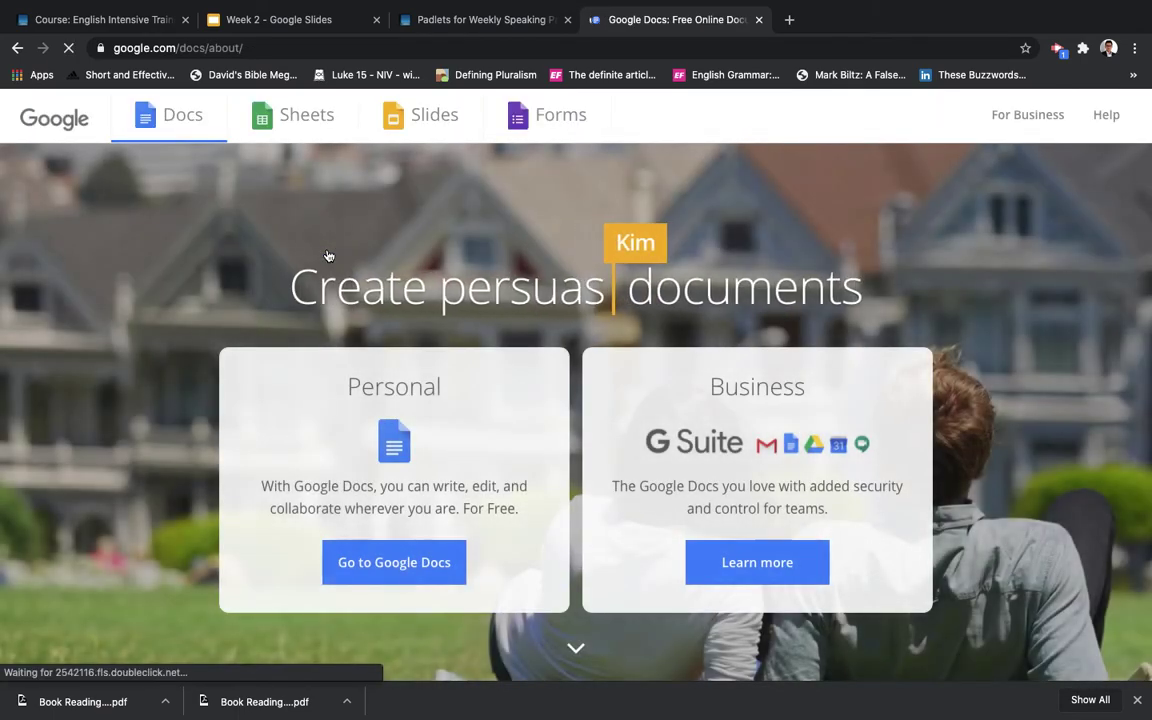
click(389, 570)
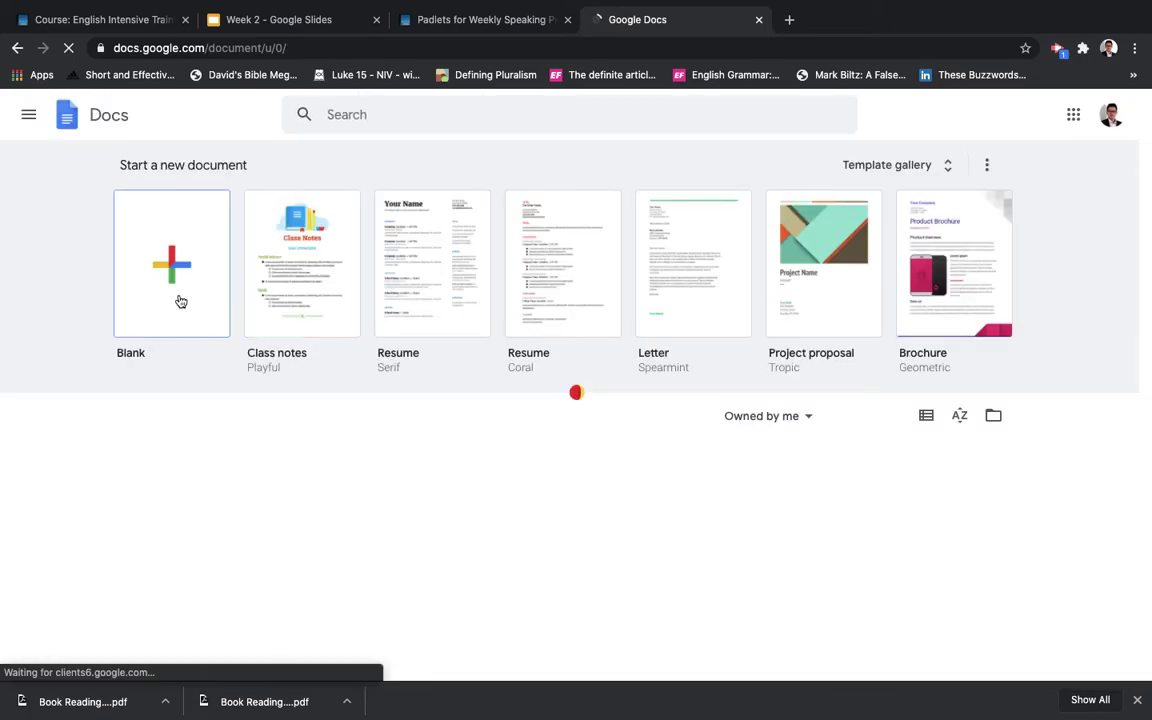
click(180, 300)
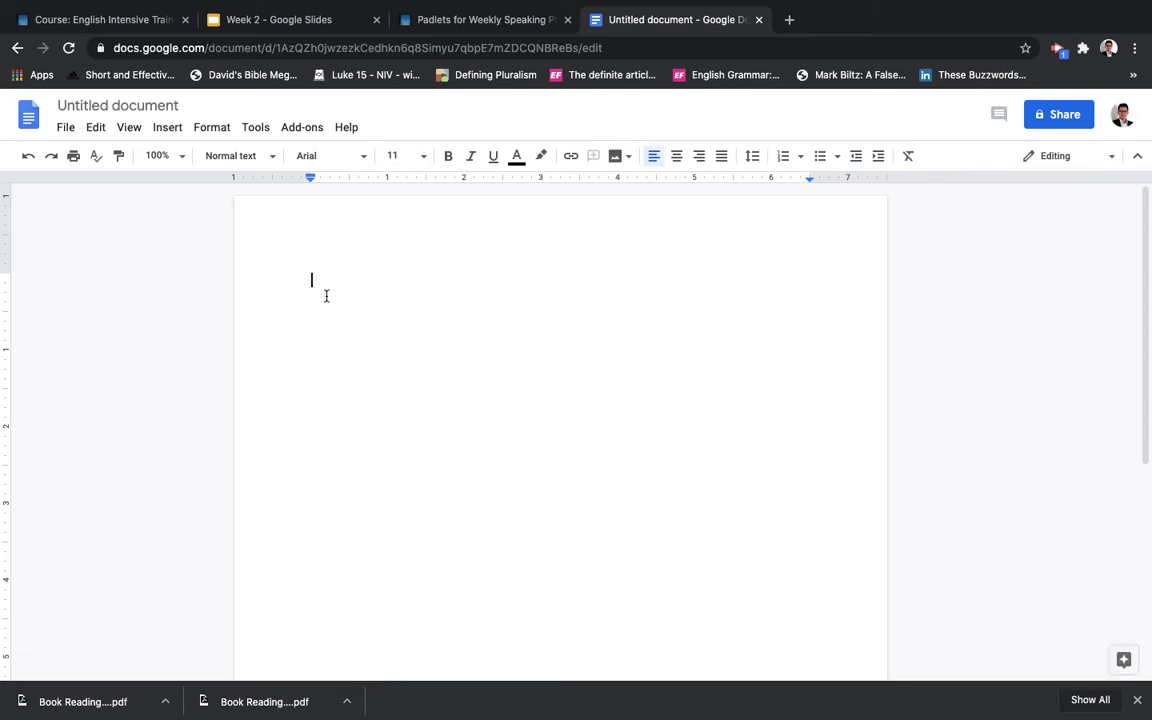
Set the blank document's line spacing to Double
scroll(345, 356, down, 2)
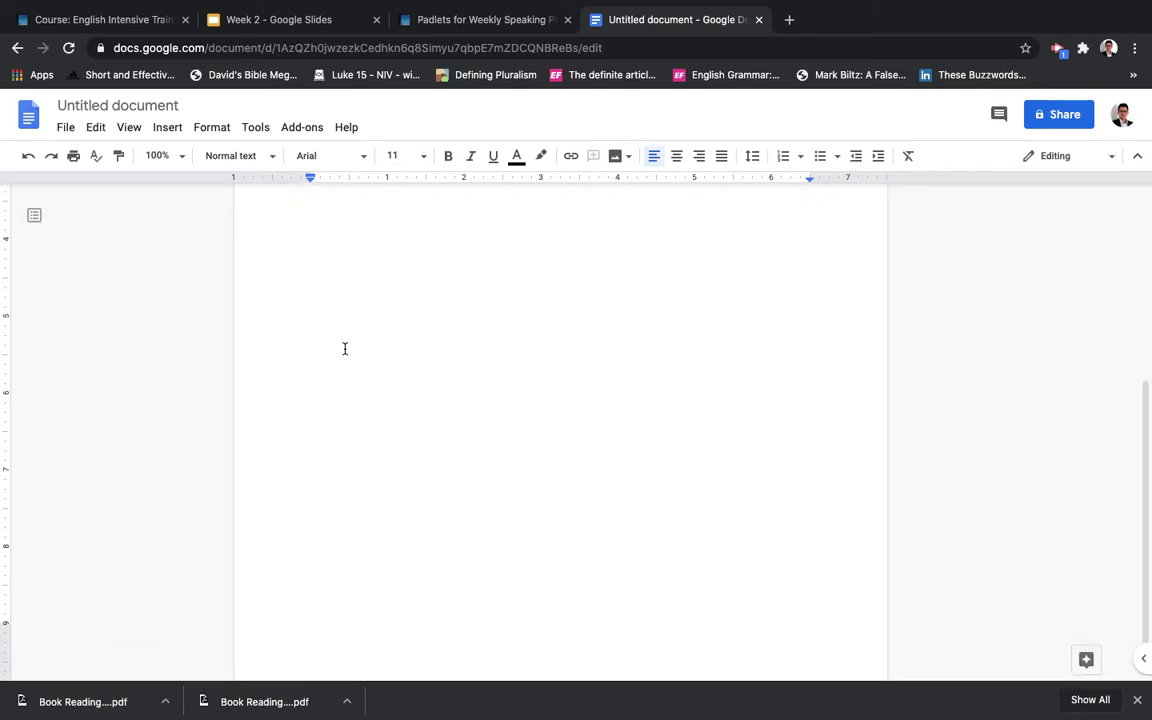
scroll(345, 349, up, 2)
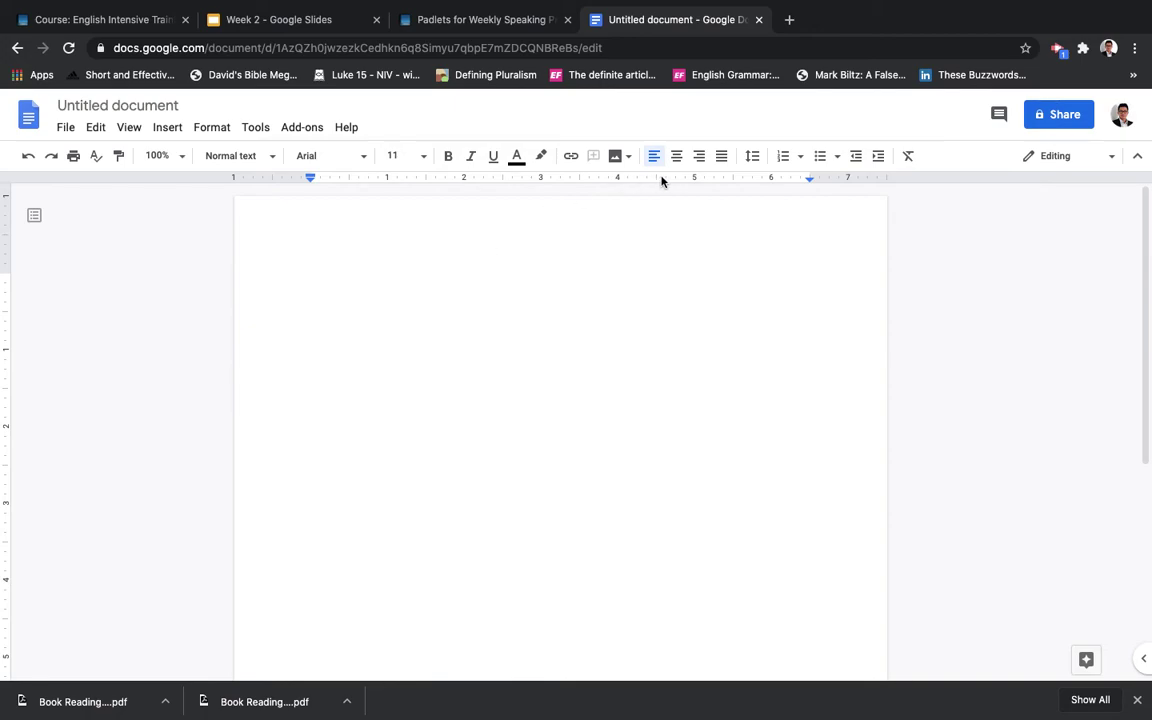
click(755, 160)
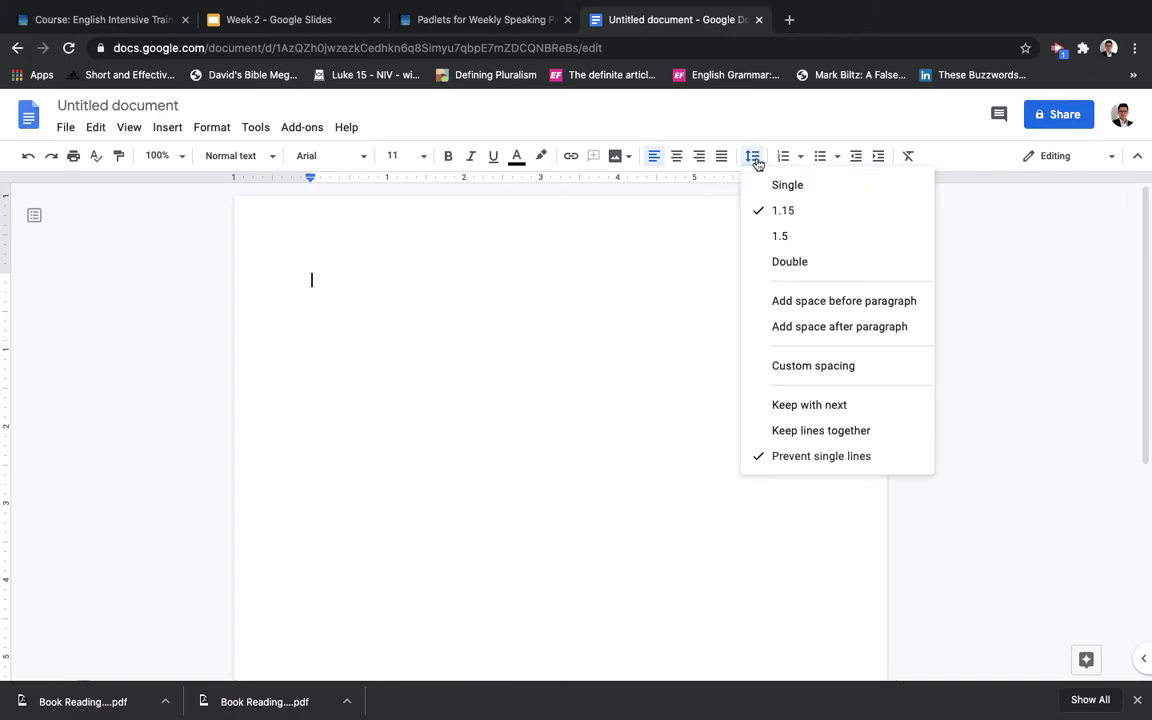
click(784, 266)
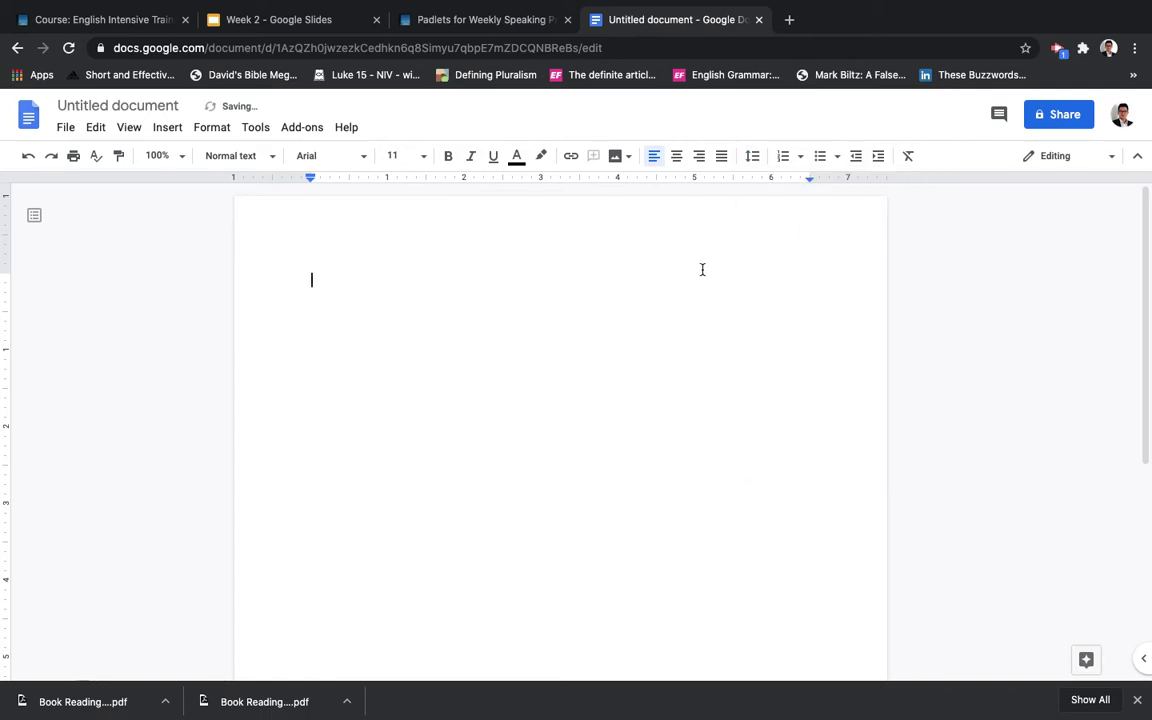
Set the document's font to Times New Roman at size 12
click(334, 157)
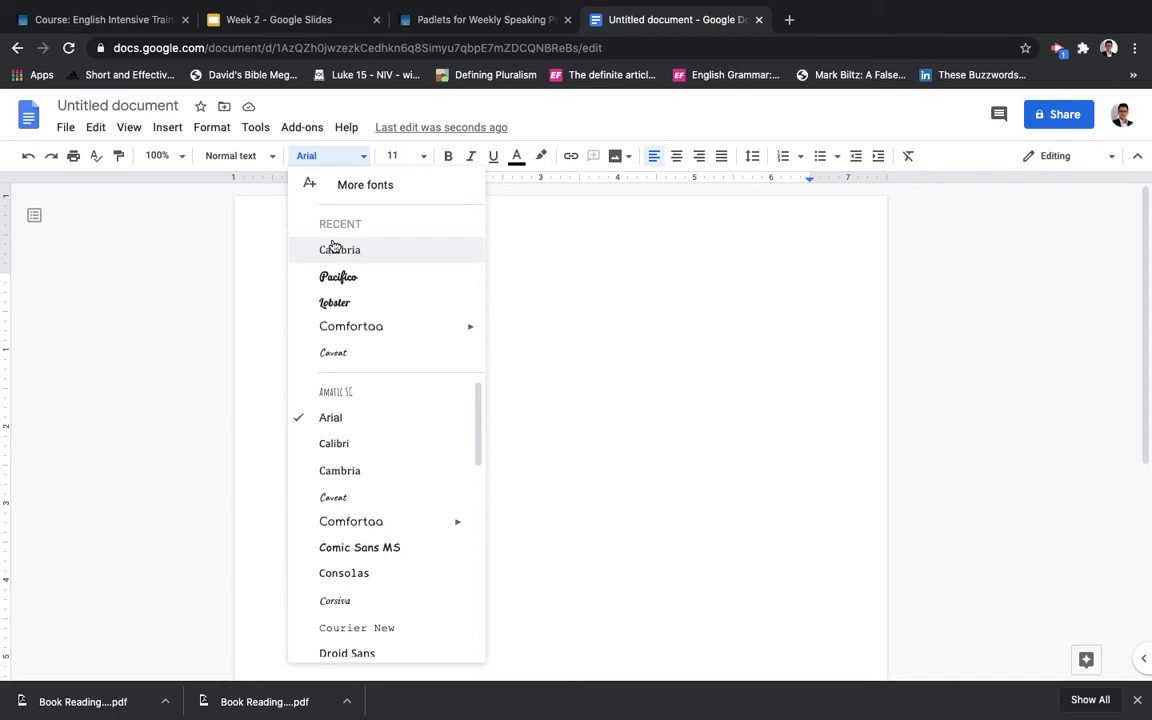
scroll(355, 395, down, 10)
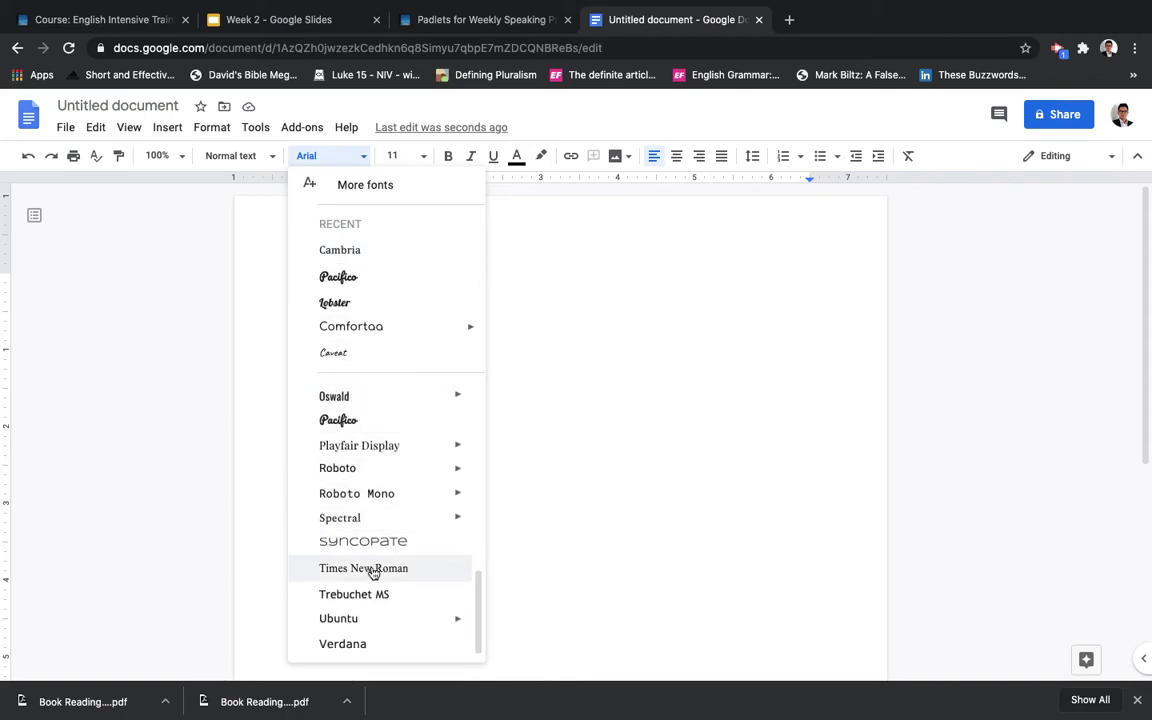
click(363, 568)
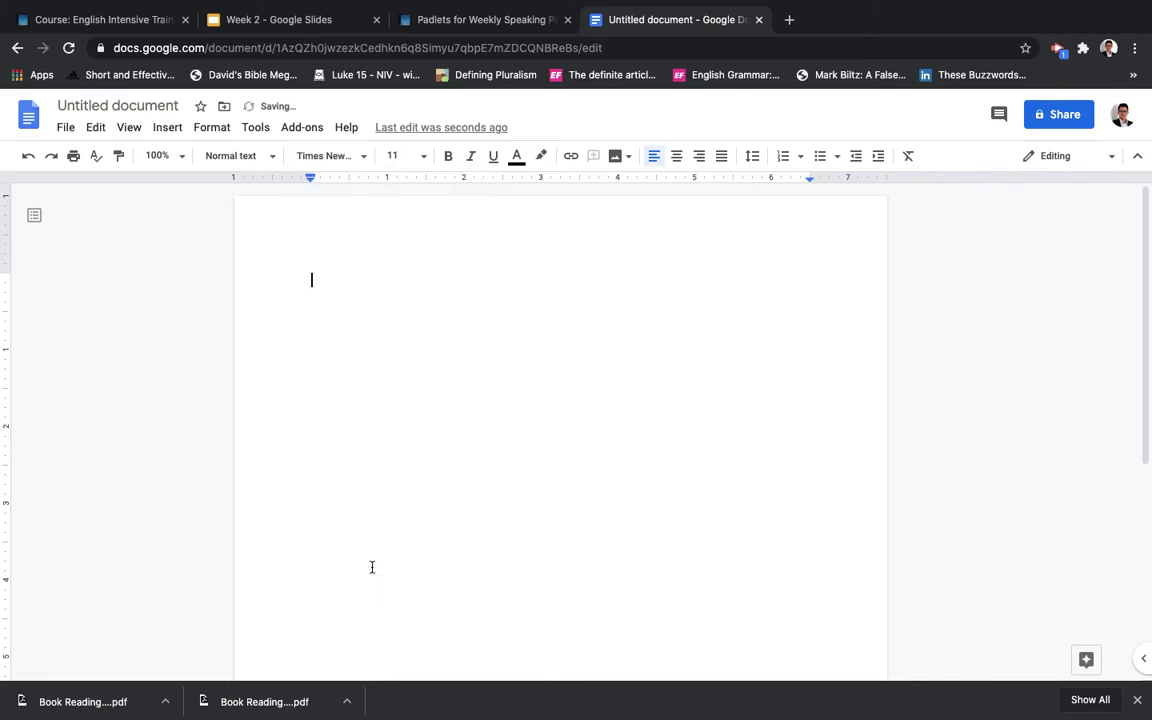
click(420, 156)
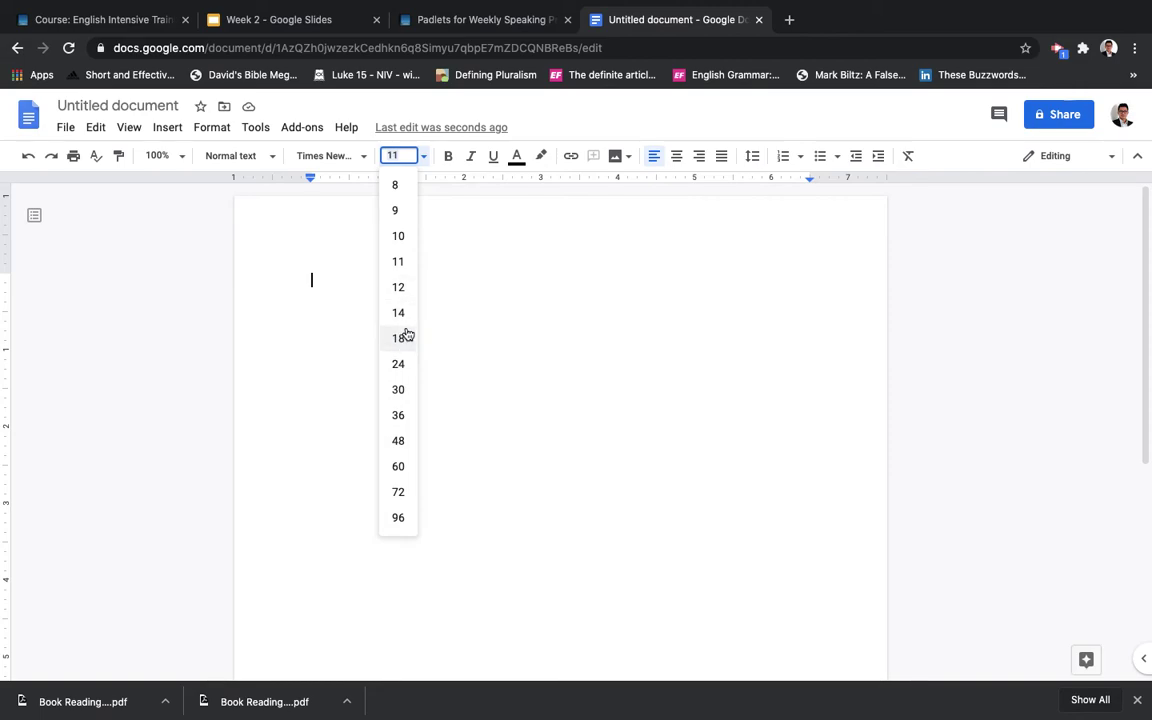
click(400, 288)
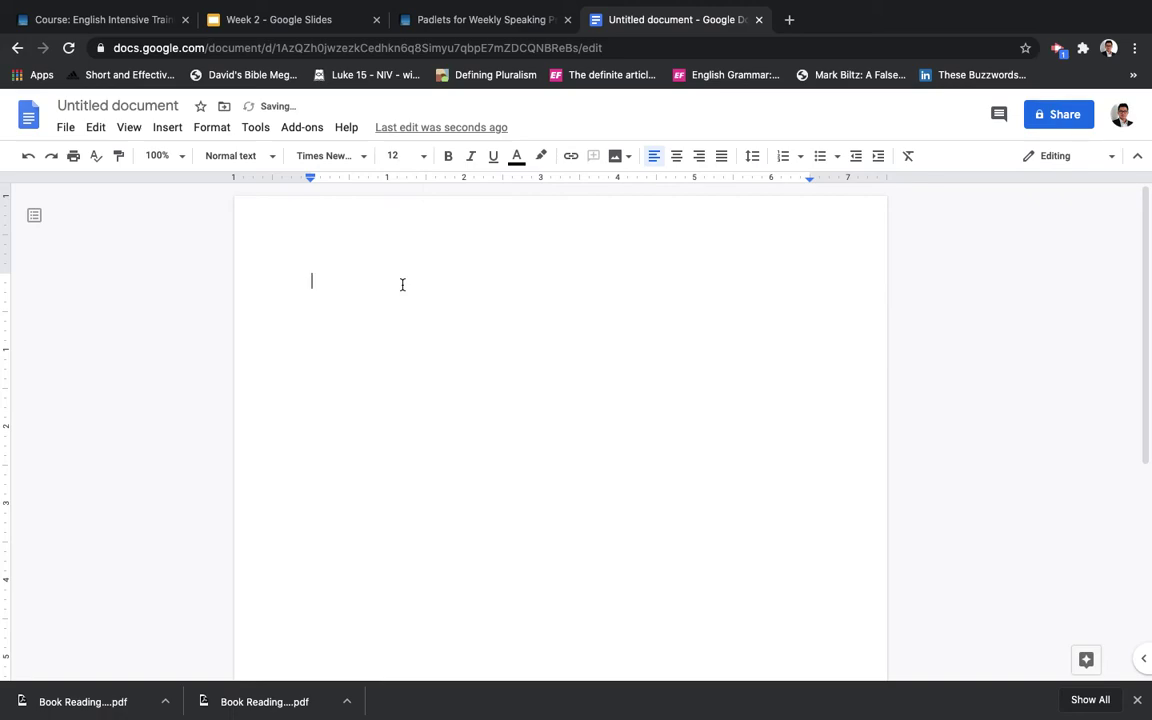
Enter the sample line "When you type, it will be like this." and a second line of filler text, "Asdfafasdfjalgj"
text(You)
key(BackSpace)
key(BackSpace)
text(we)
key(BackSpace)
key(BackSpace)
key(BackSpace)
key(BackSpace)
text(When you type, N)
key(BackSpace)
text(it will be like t)
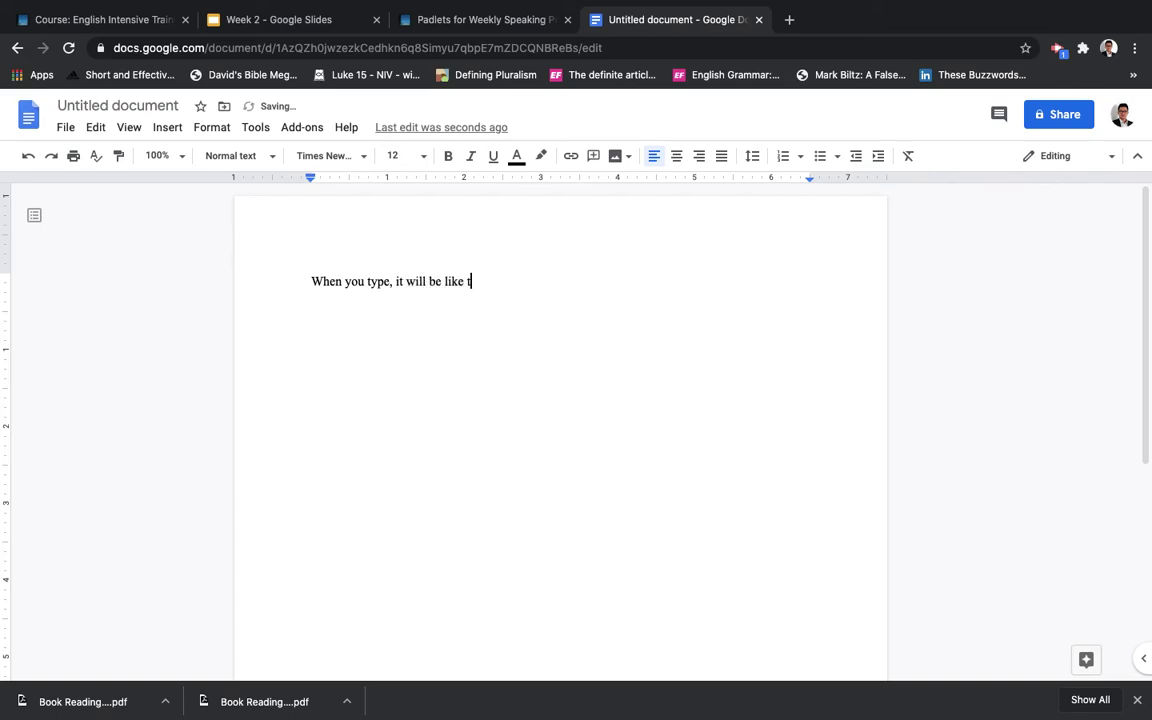
text(his.)
key(Return)
text(Asdfas)
key(BackSpace)
text(fasdfjalgj)
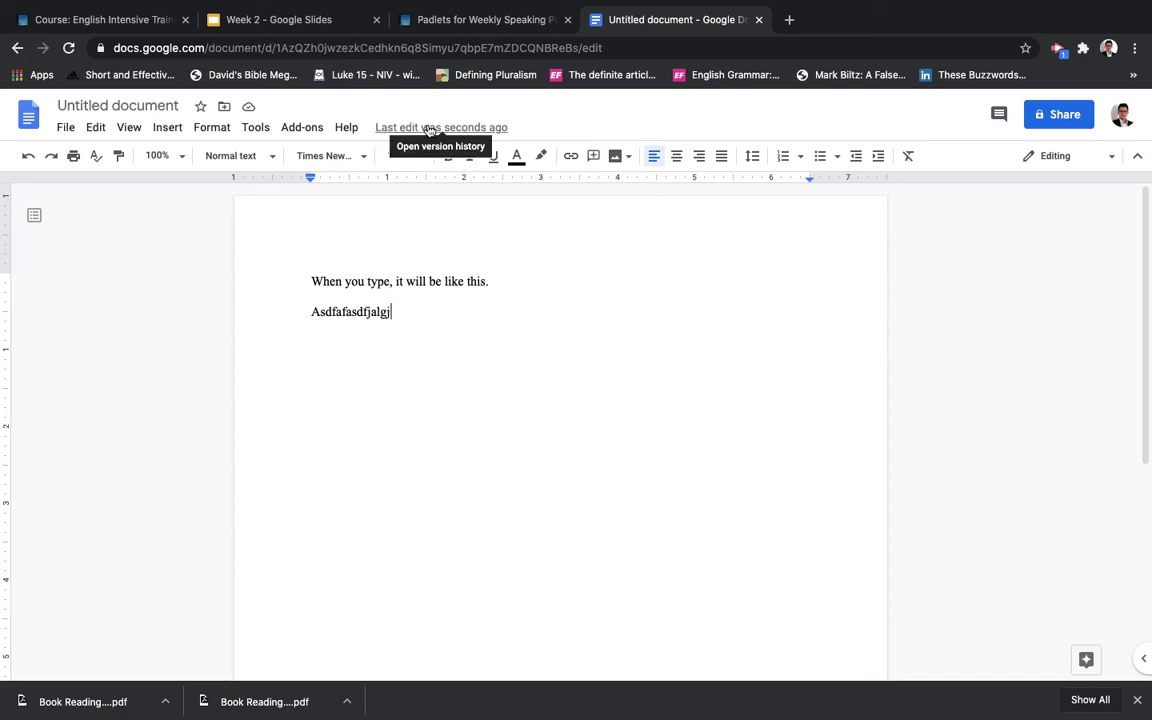
click(522, 255)
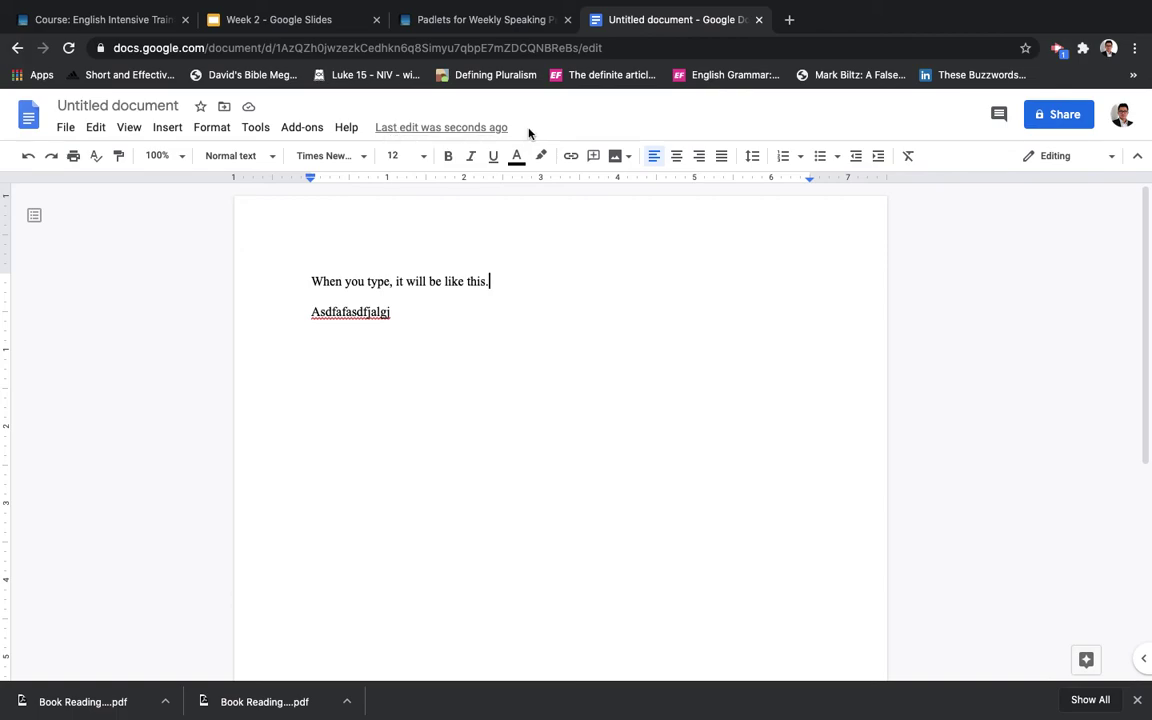
click(64, 130)
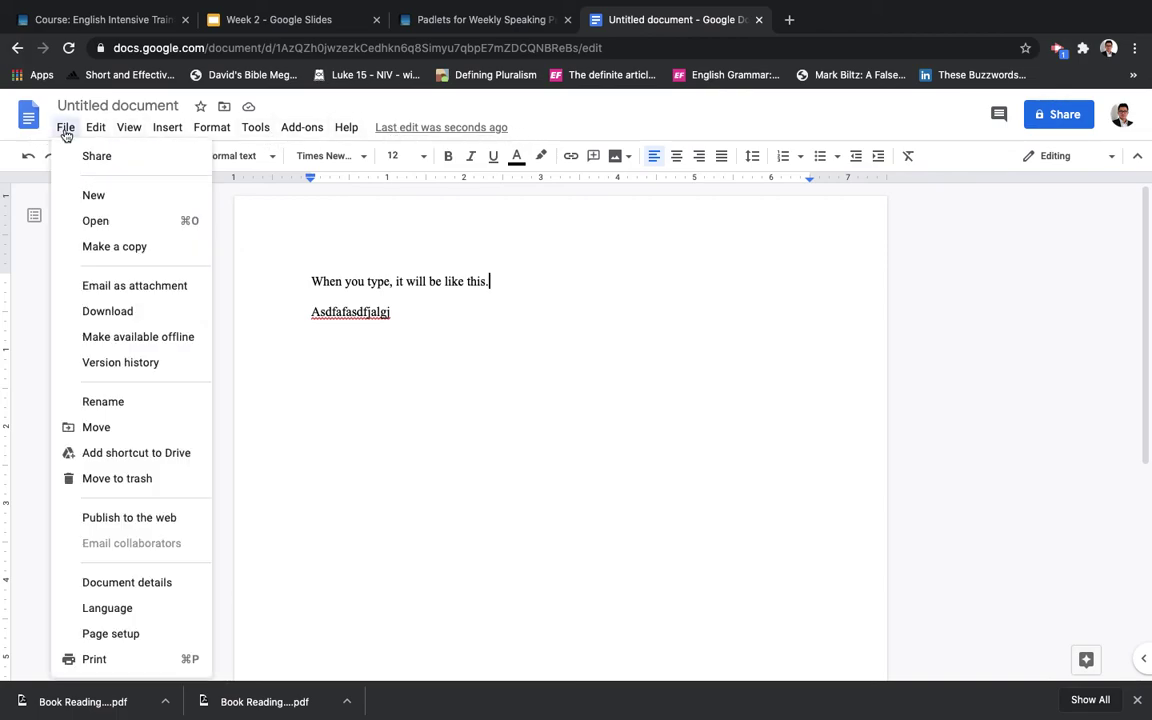
click(554, 233)
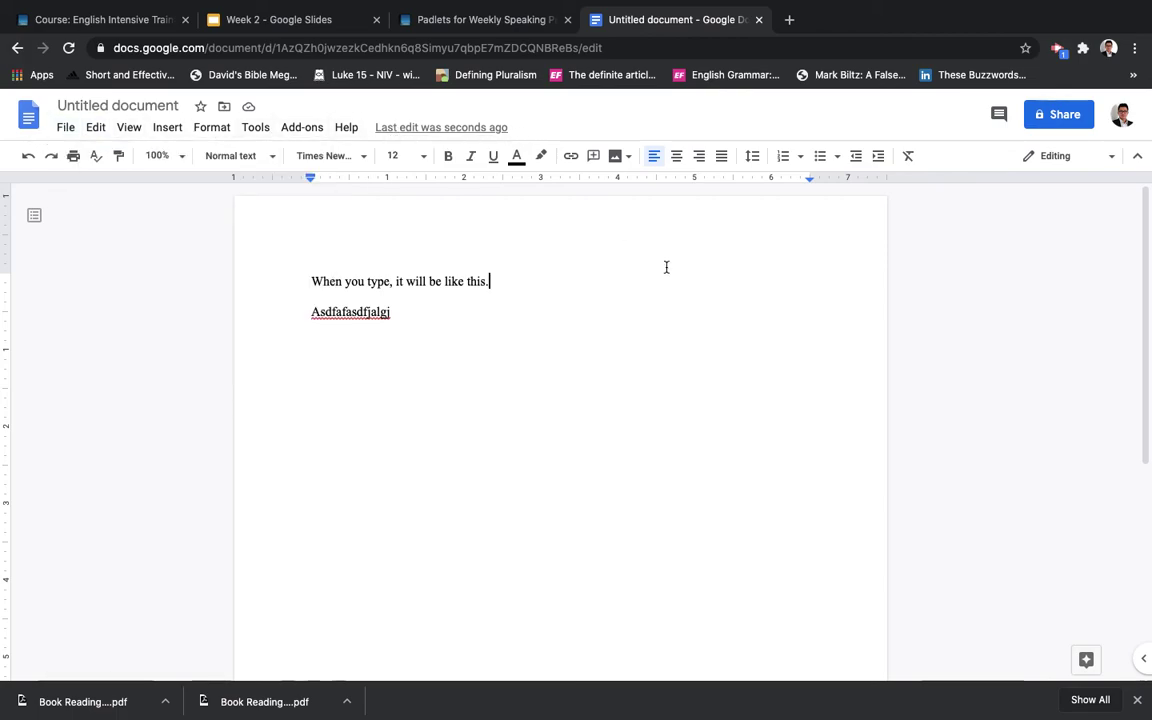
Start sharing the document and save it under the name My Testimony
click(1043, 117)
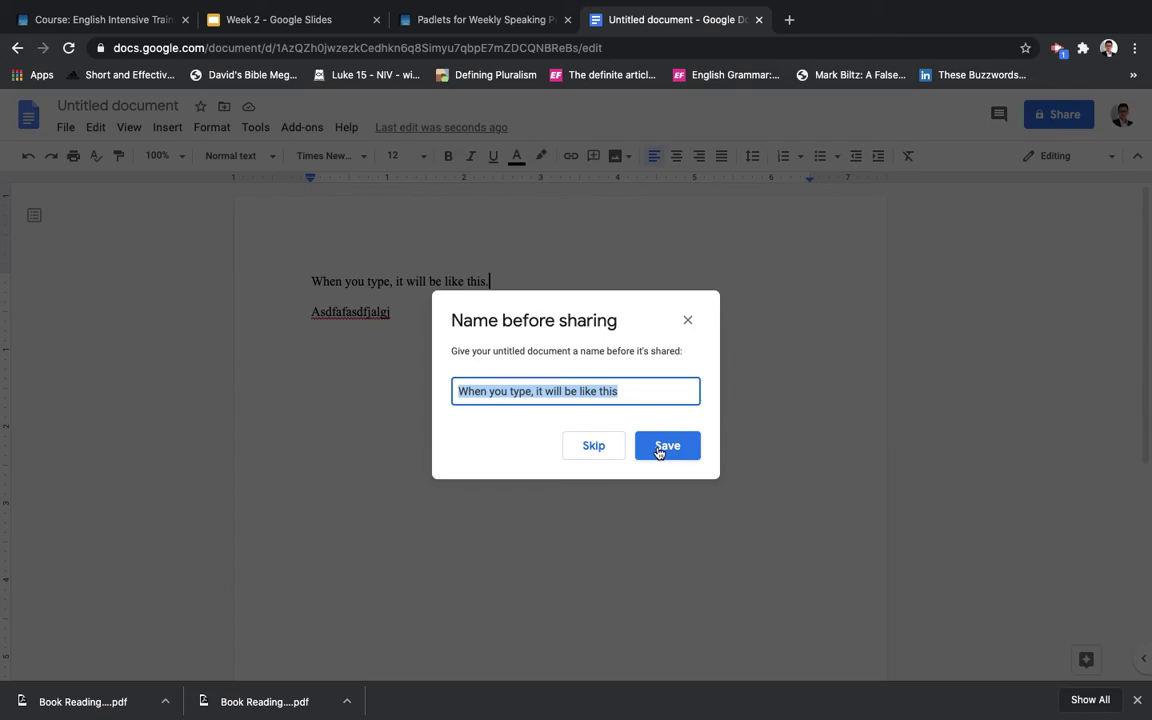
text(My Testimony)
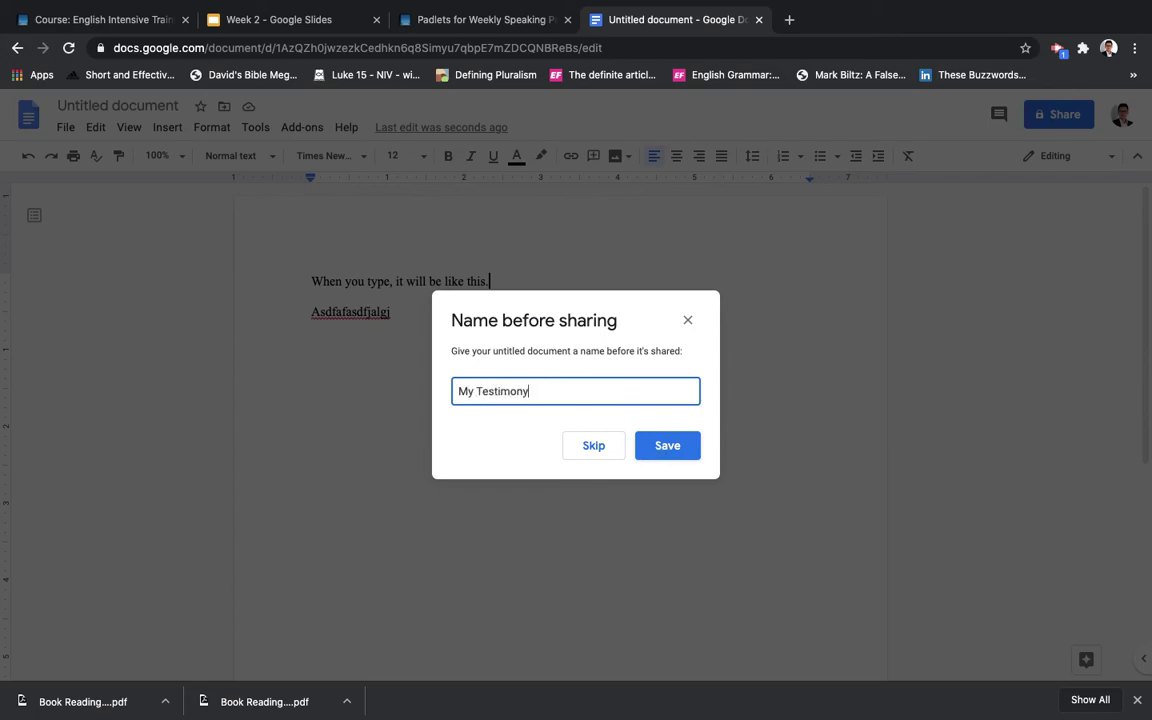
click(679, 444)
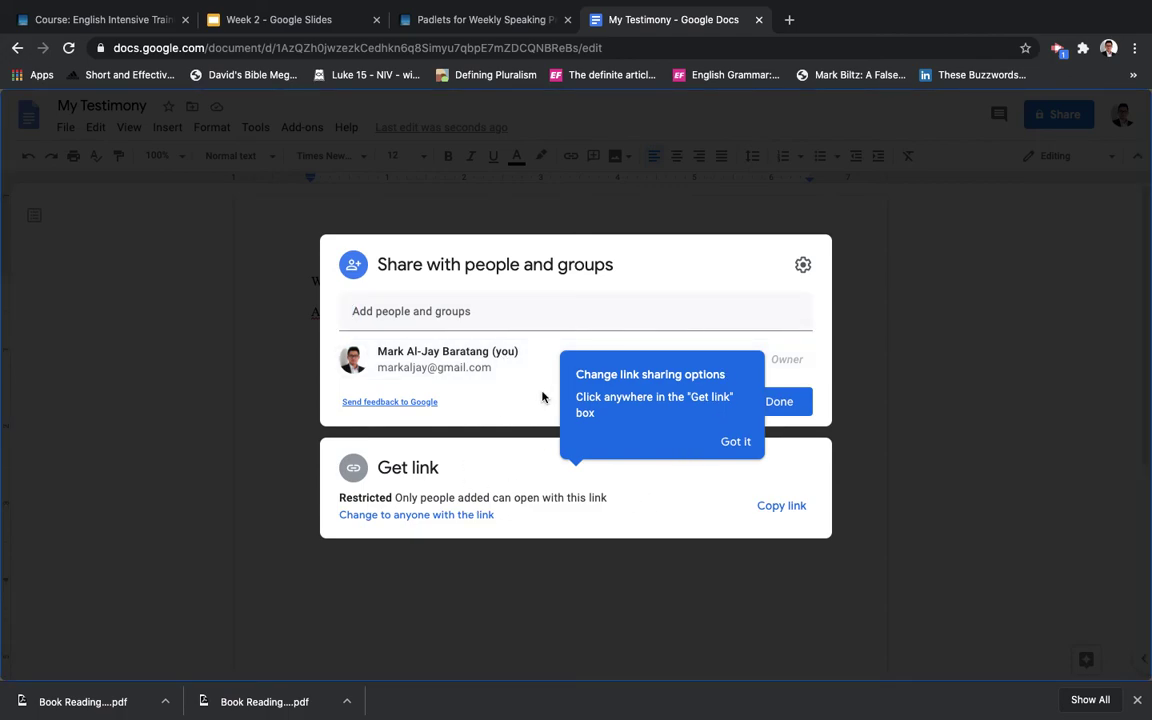
Dismiss the link sharing tip, copy the document's restricted link and close the sharing dialog
click(735, 441)
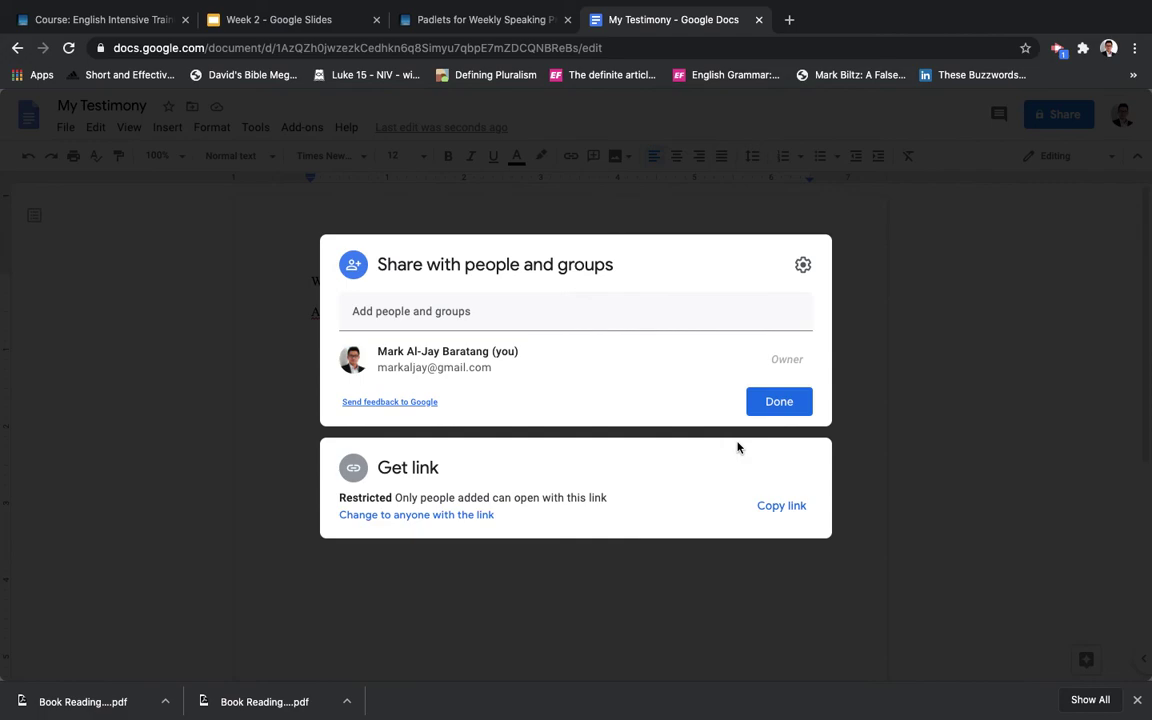
click(780, 509)
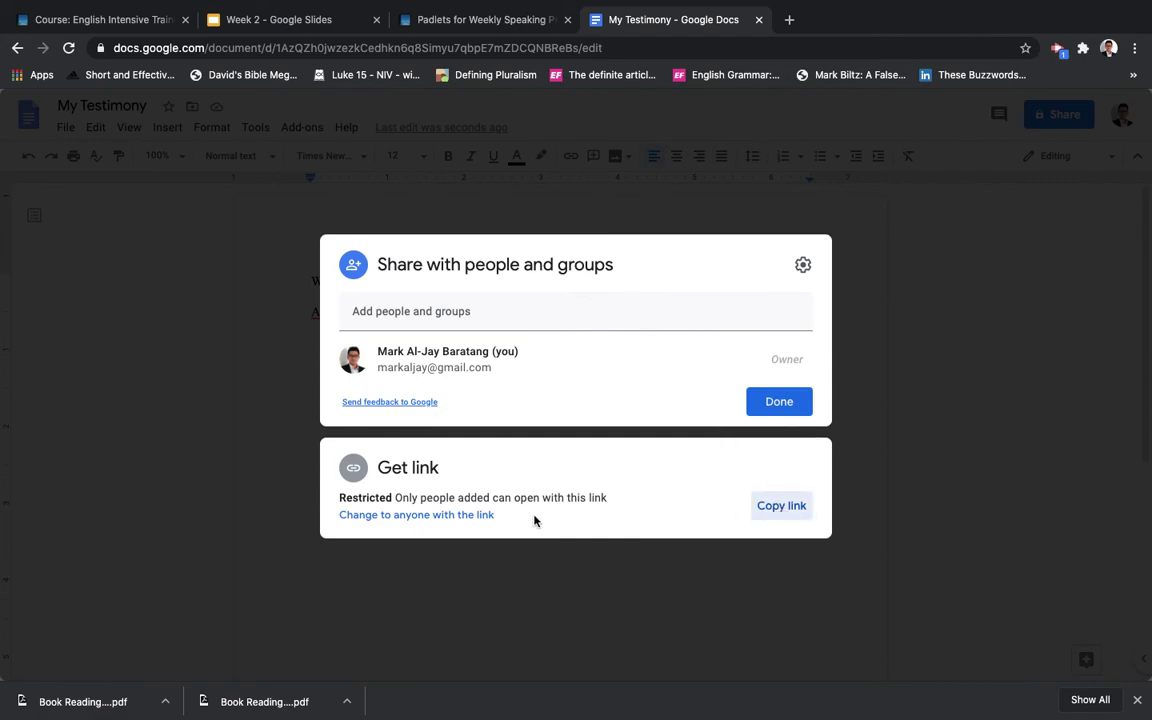
click(784, 512)
click(524, 213)
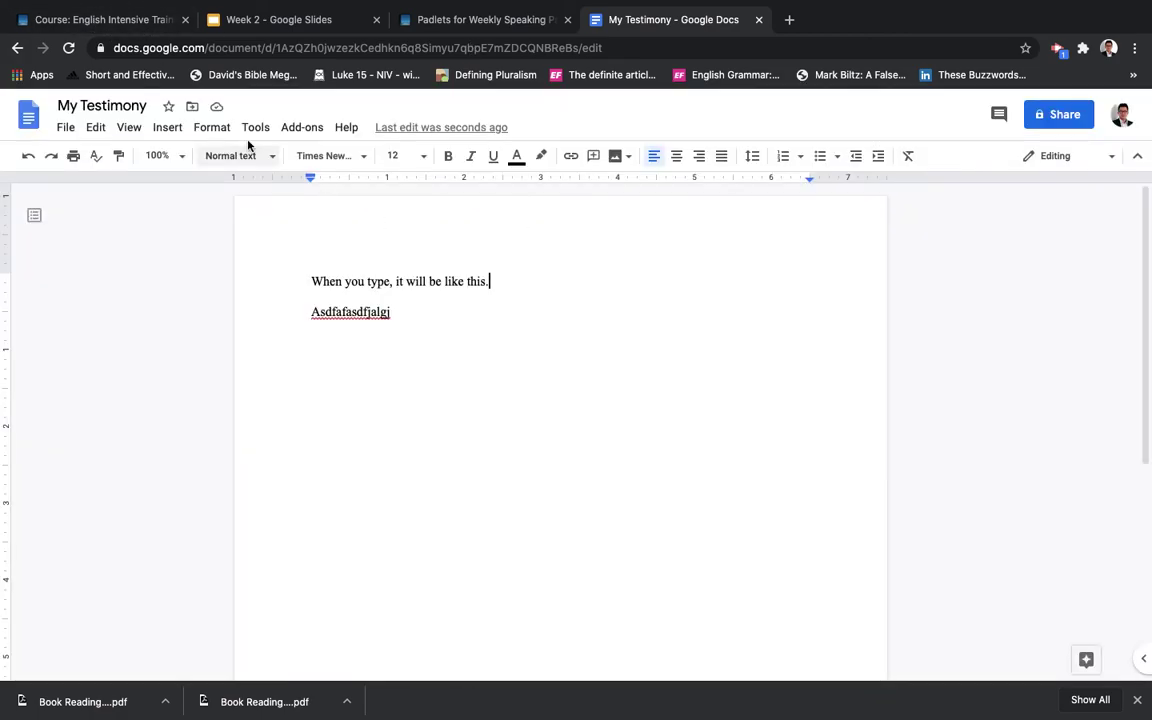
Download the My Testimony document as a .docx file and briefly check the desktop before returning to the document
click(62, 127)
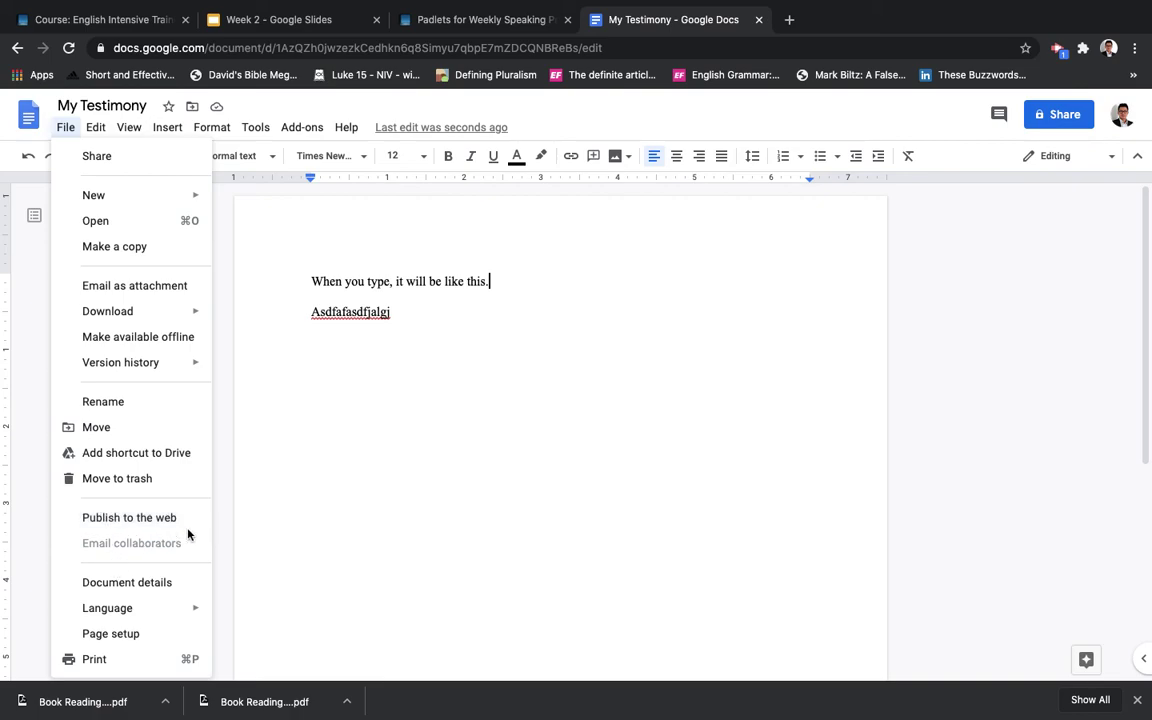
click(396, 447)
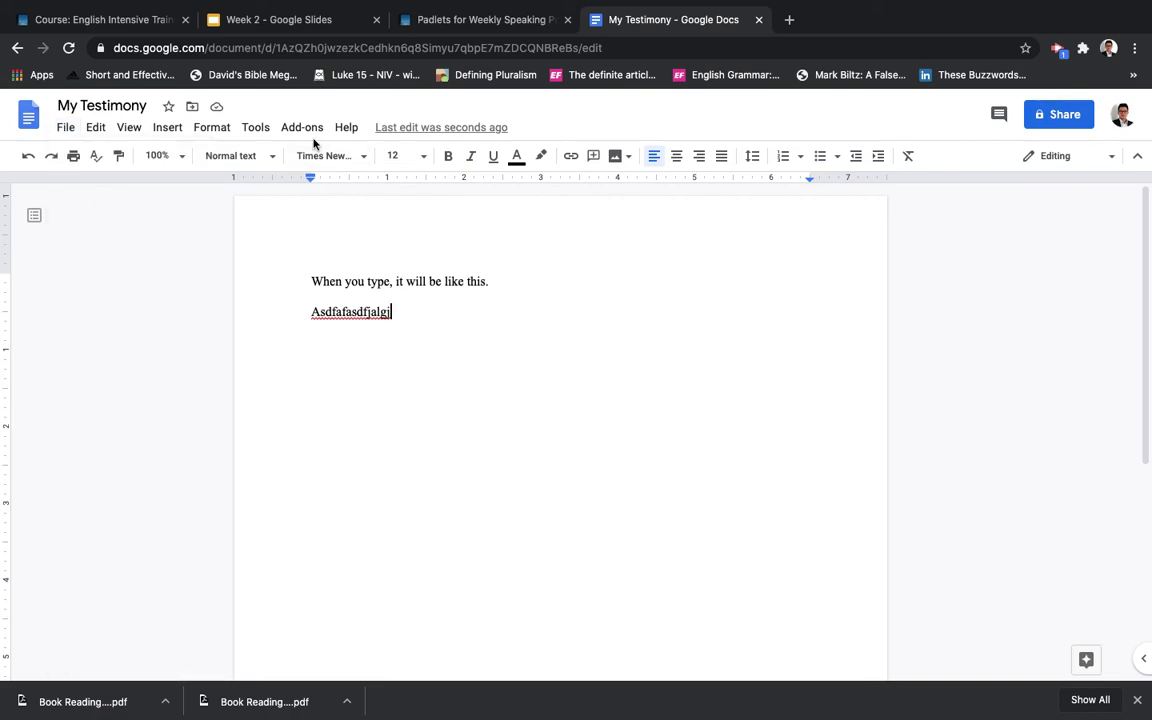
click(66, 127)
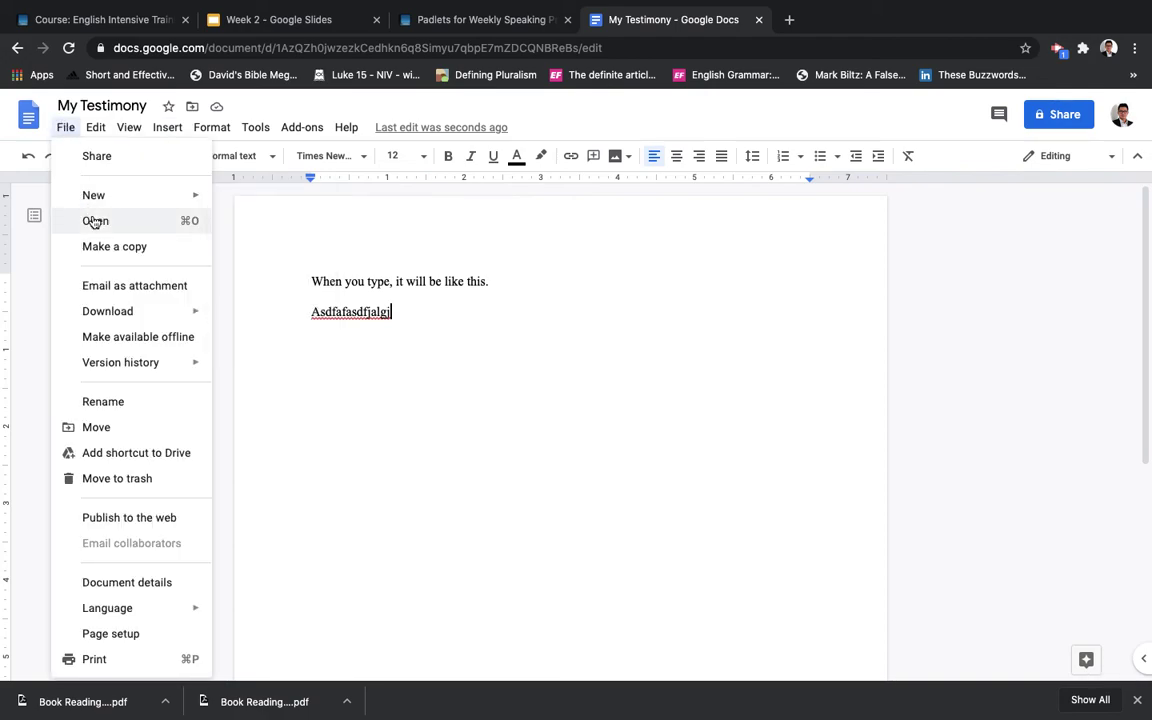
mouse_move(131, 325)
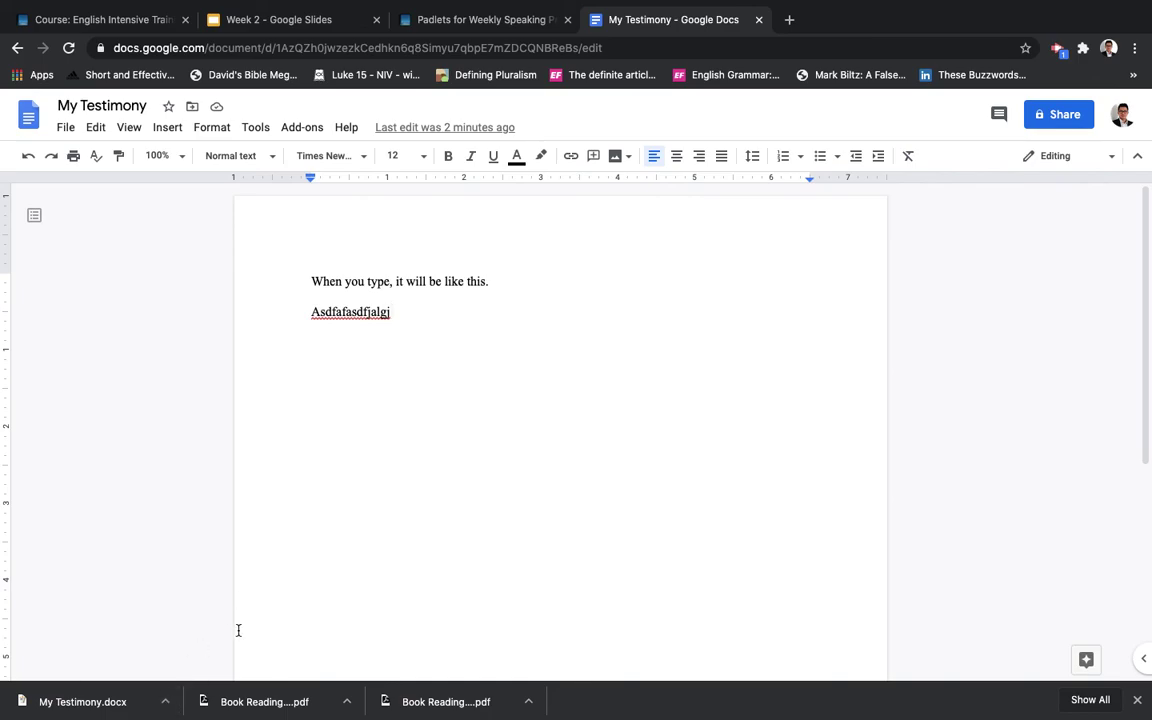
key(F11)
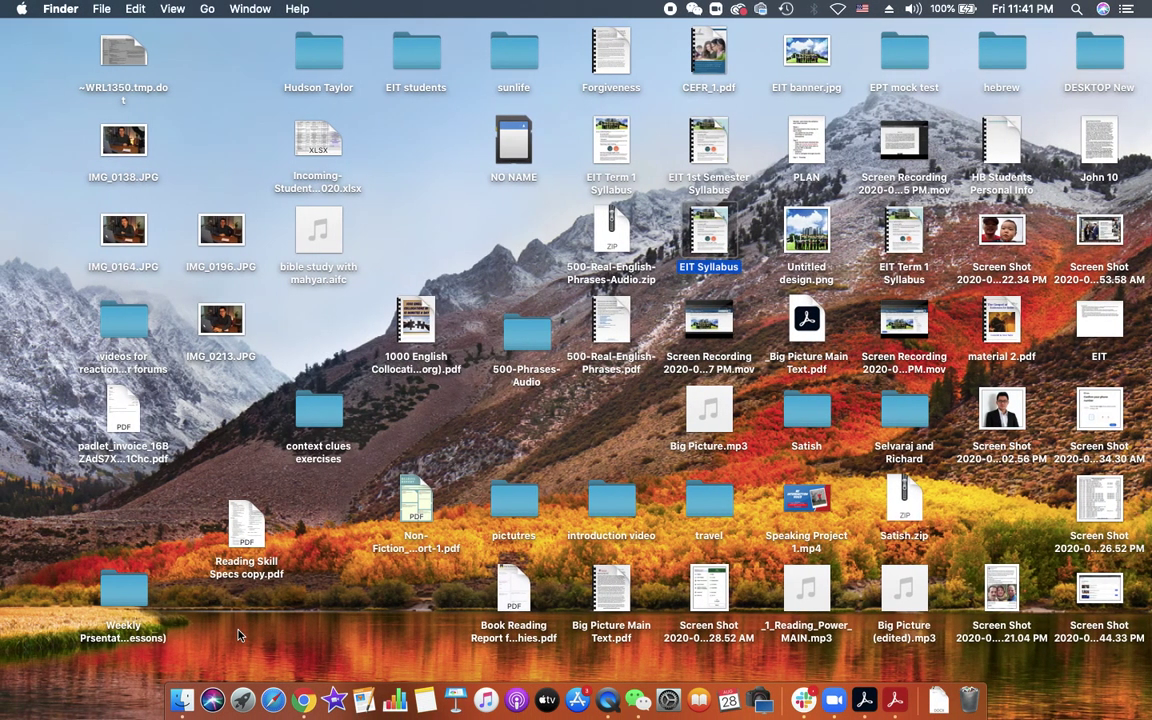
key(F11)
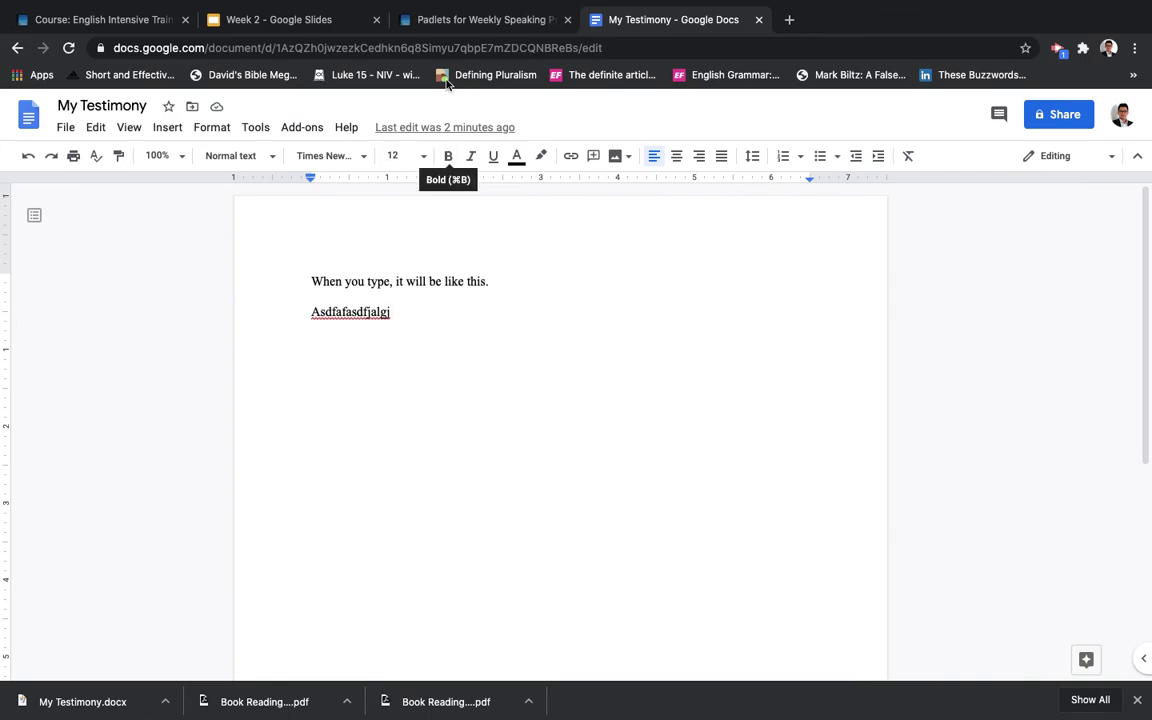
Revisit the weekly Padlet page and the course's listening assignments, and return to the Writing Project 1 slide in the Week 2 presentation
click(502, 26)
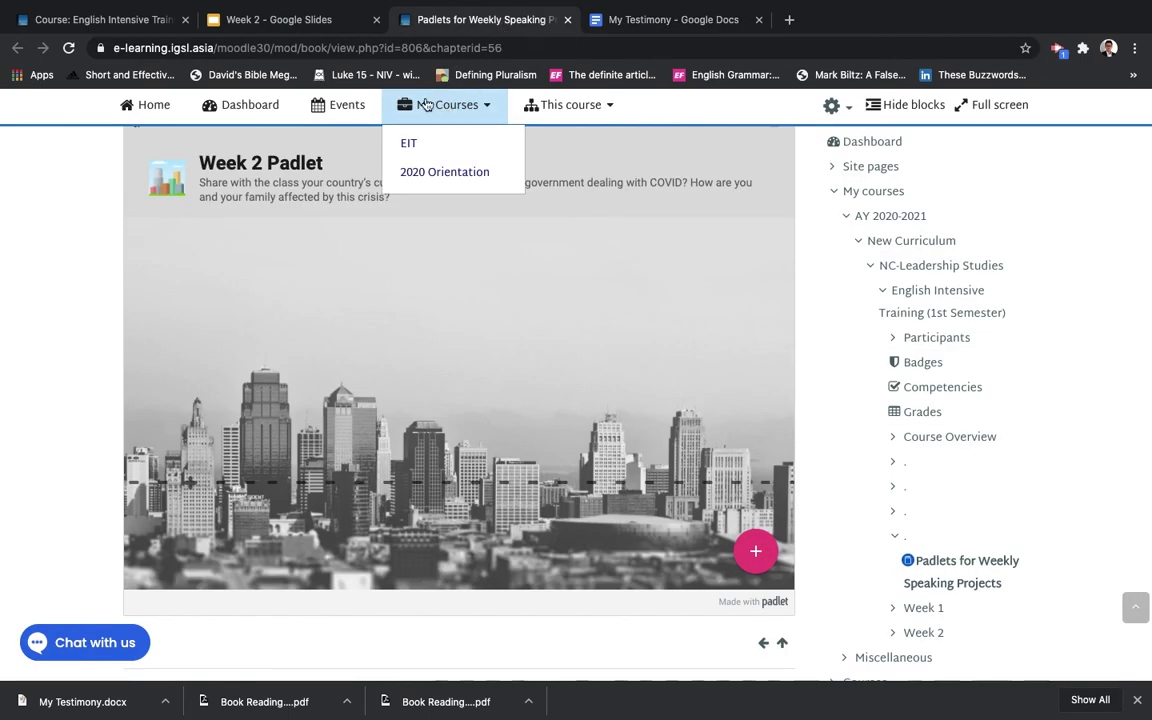
click(153, 31)
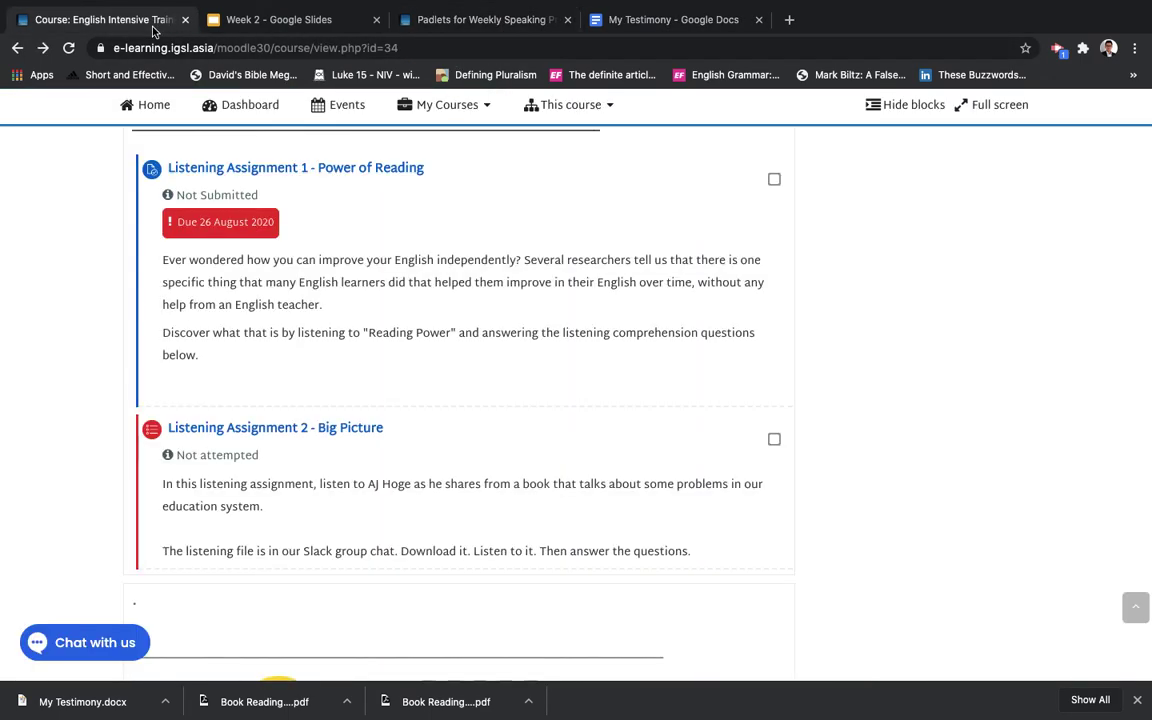
click(212, 17)
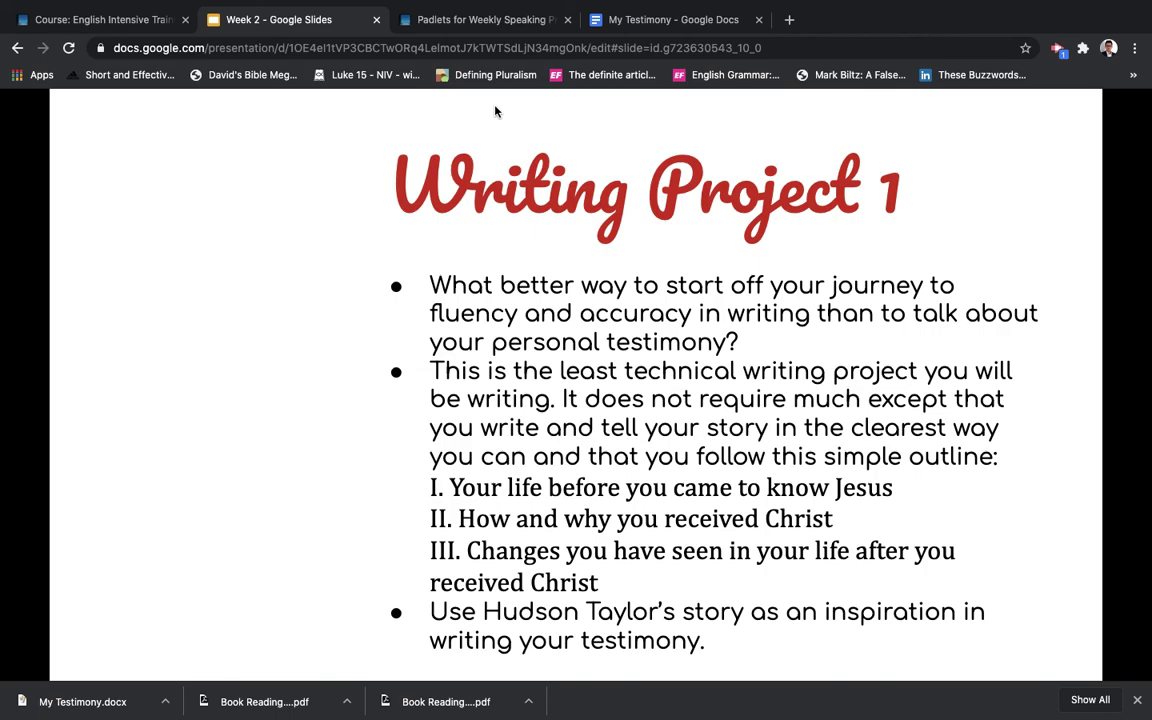
mouse_move(670, 10)
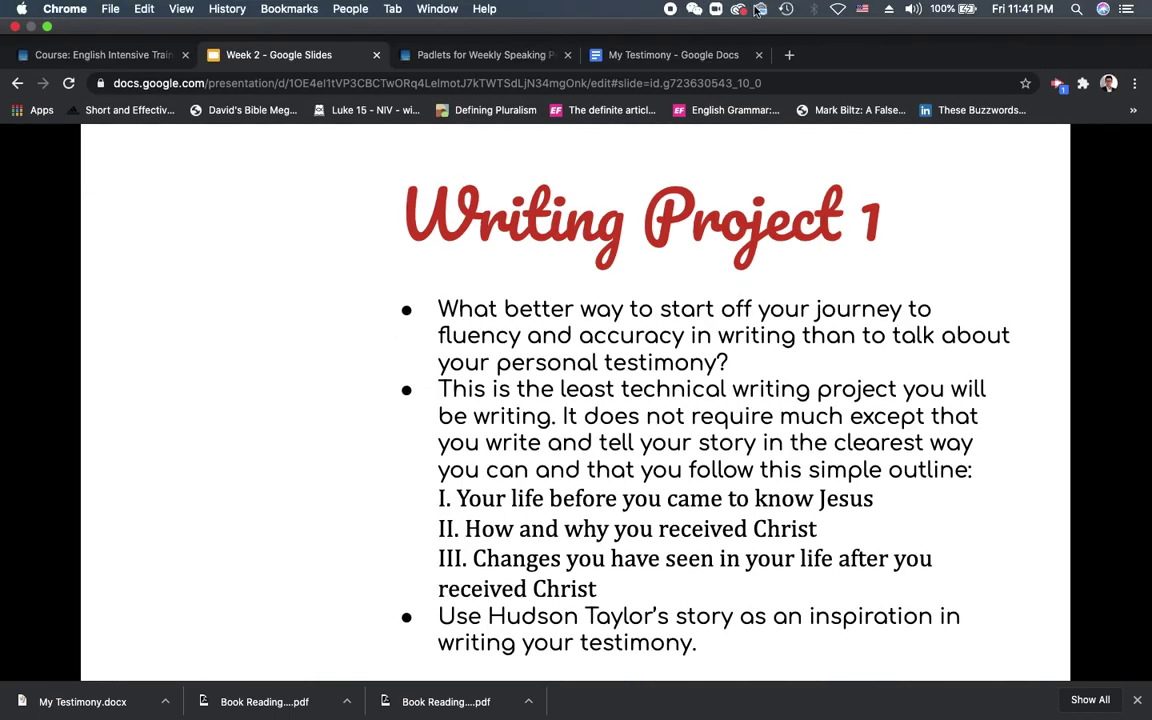